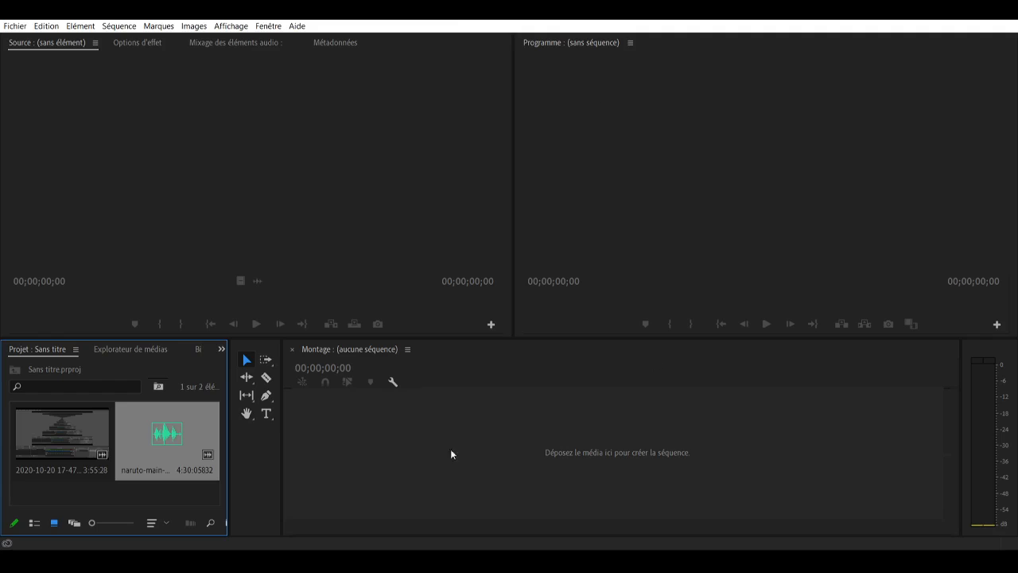
key(alt+Tab)
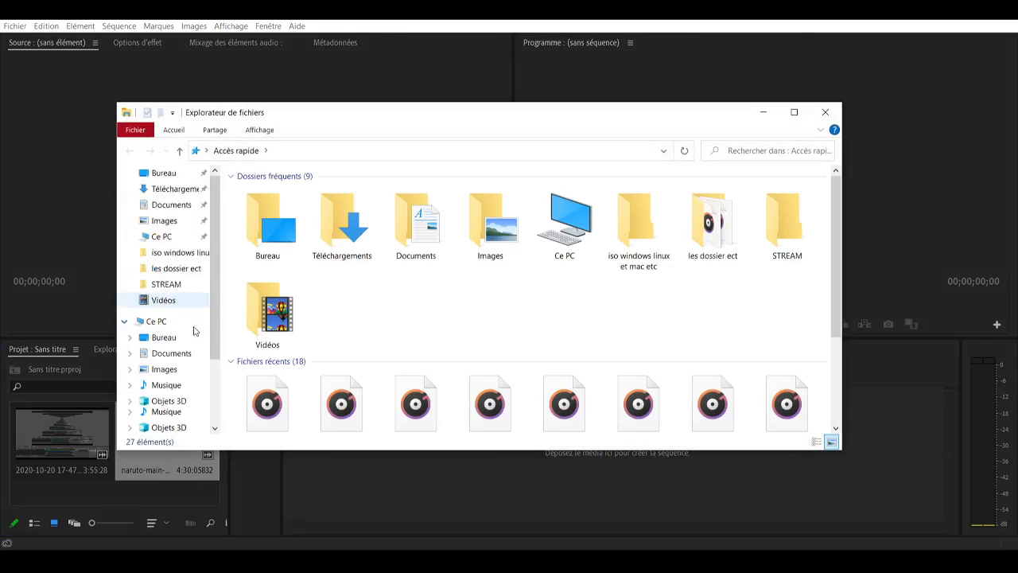
scroll(196, 332, down, 3)
click(163, 353)
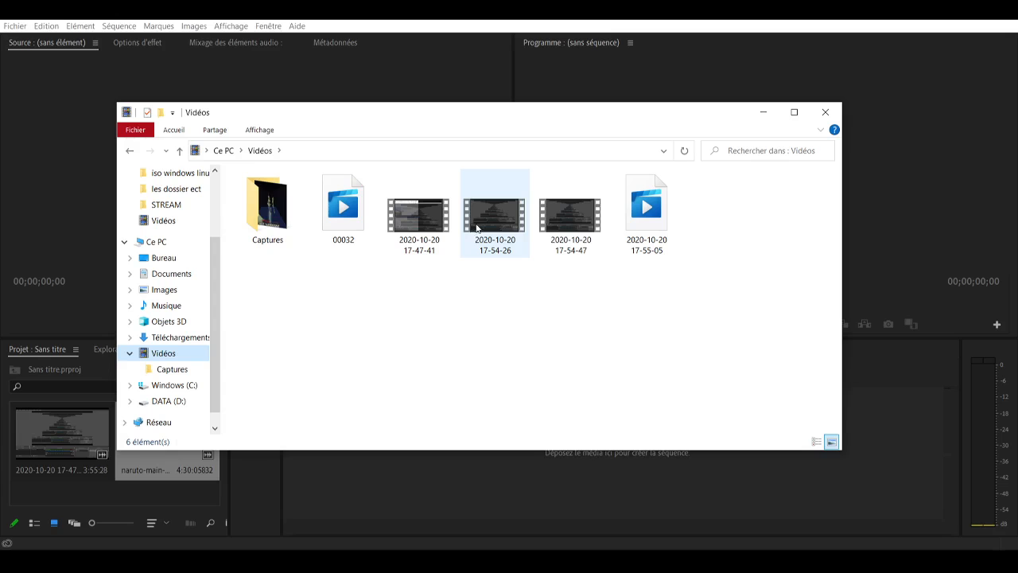
drag(485, 227, 419, 406)
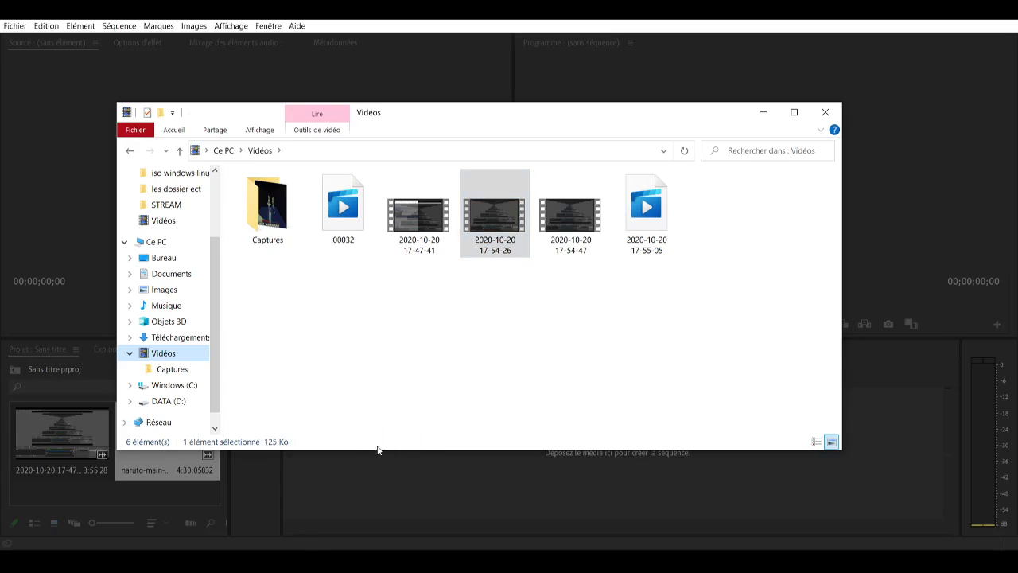
click(823, 113)
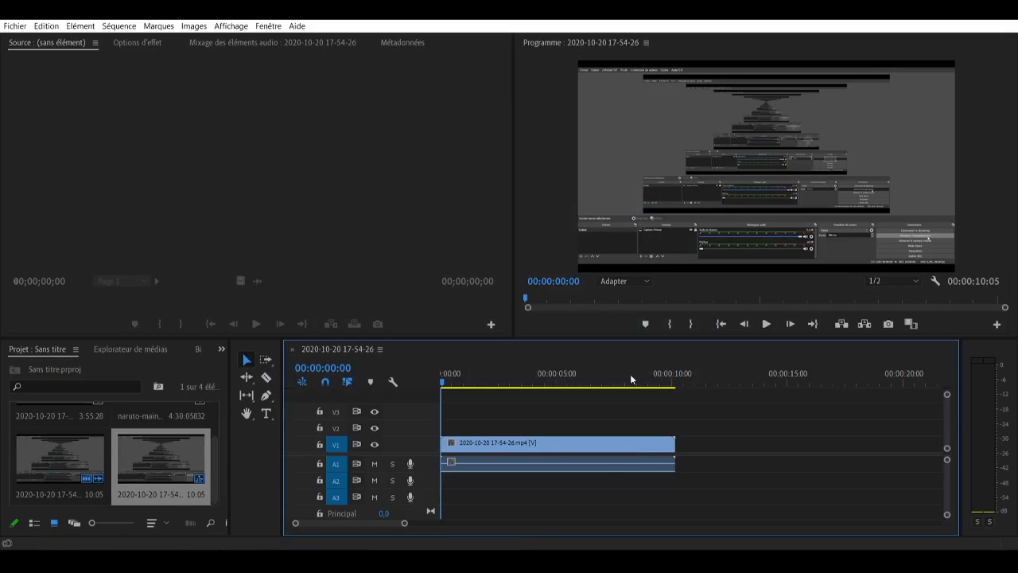
Widen the timeline panel by narrowing the tools area beside it.
drag(478, 382, 425, 383)
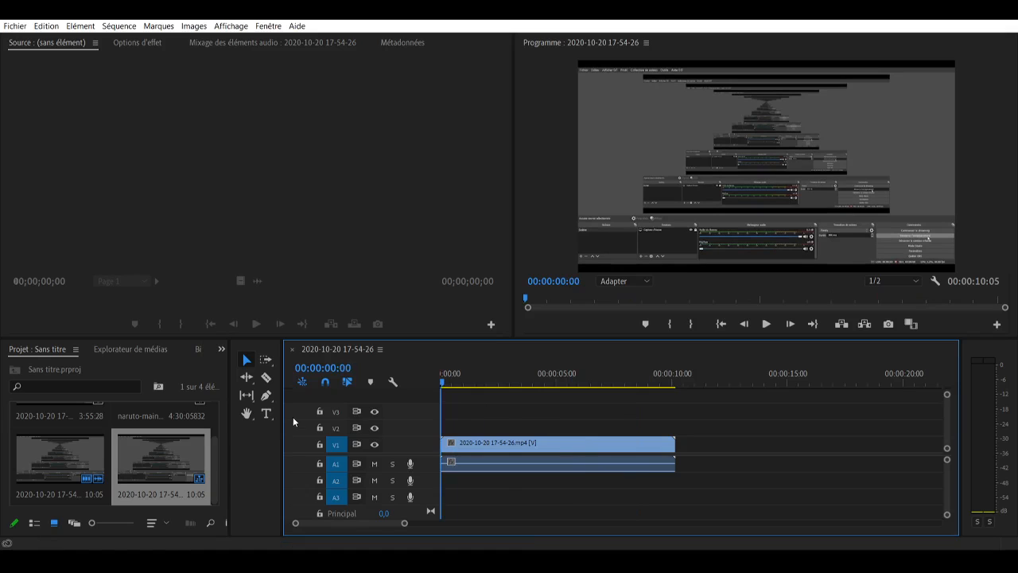
drag(279, 424, 256, 440)
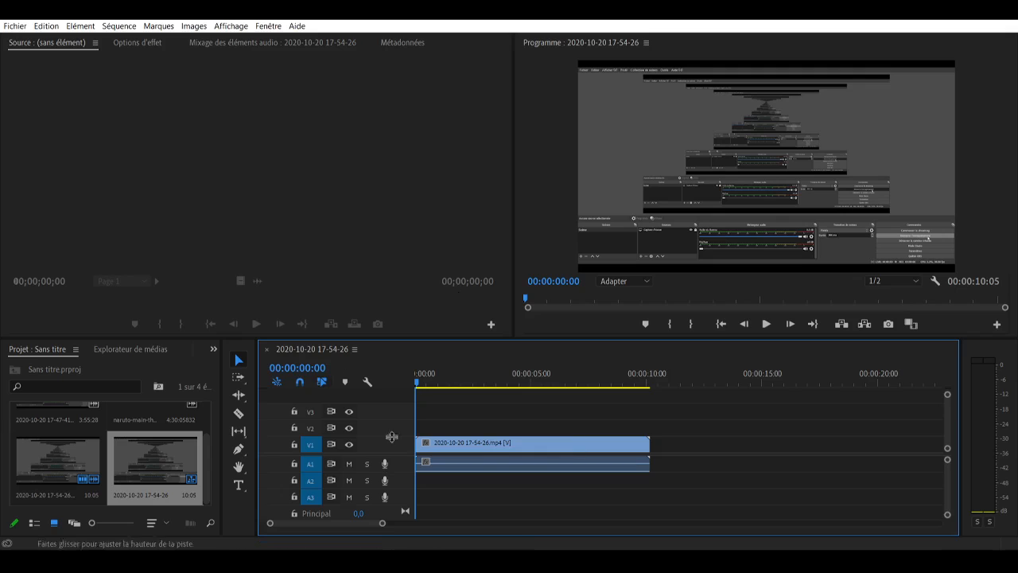
drag(422, 374, 375, 411)
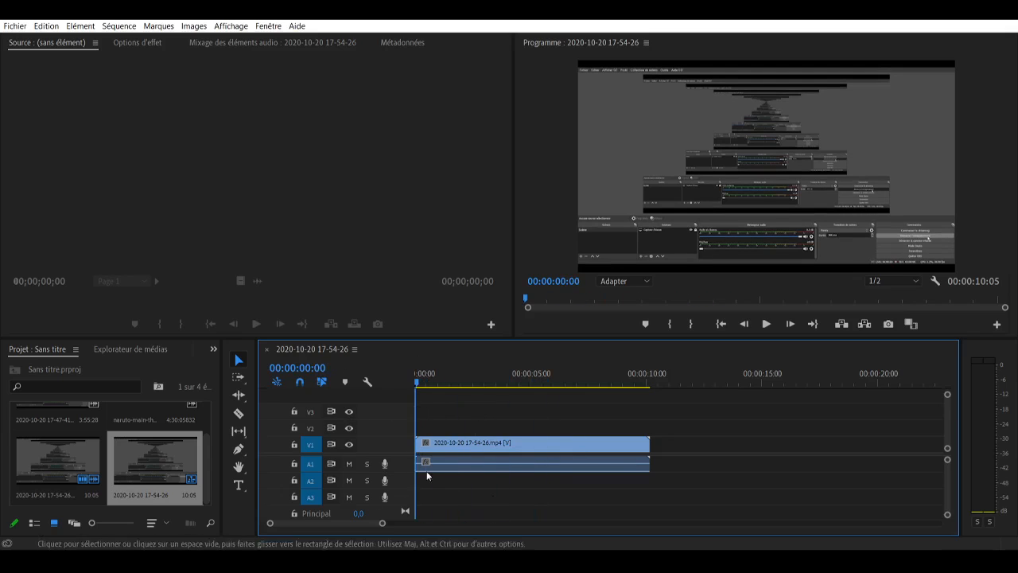
click(483, 461)
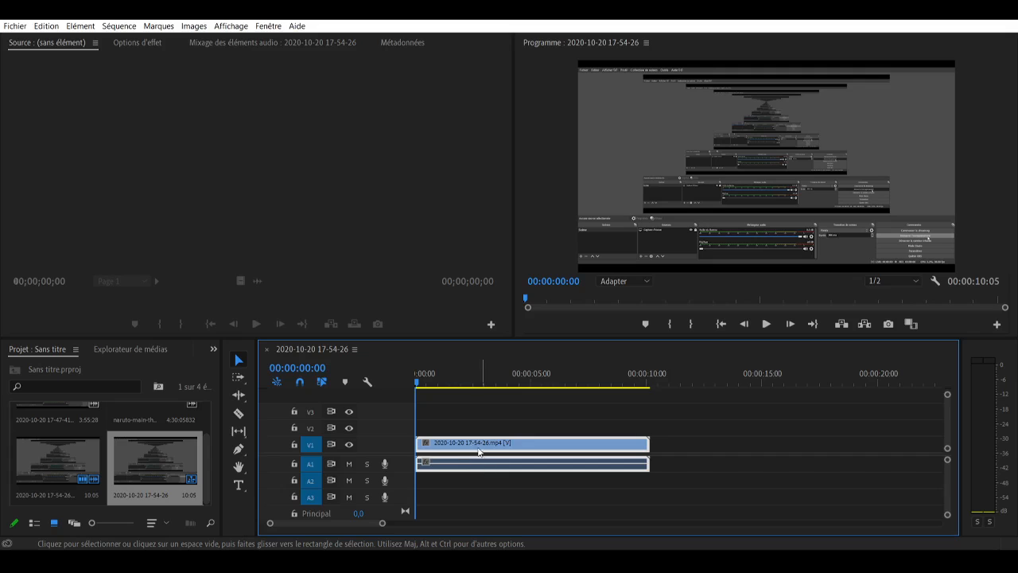
right_click(524, 455)
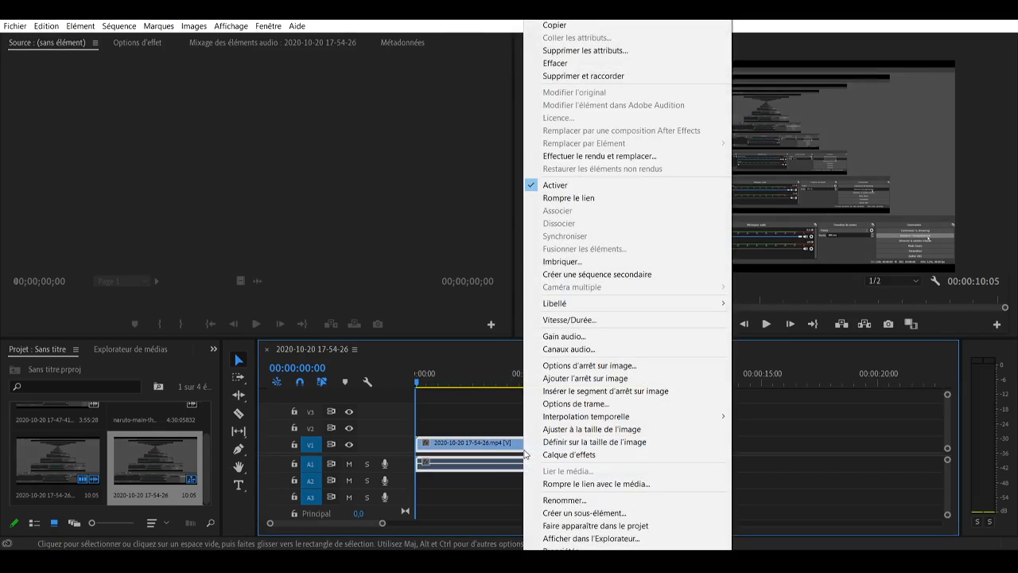
click(632, 198)
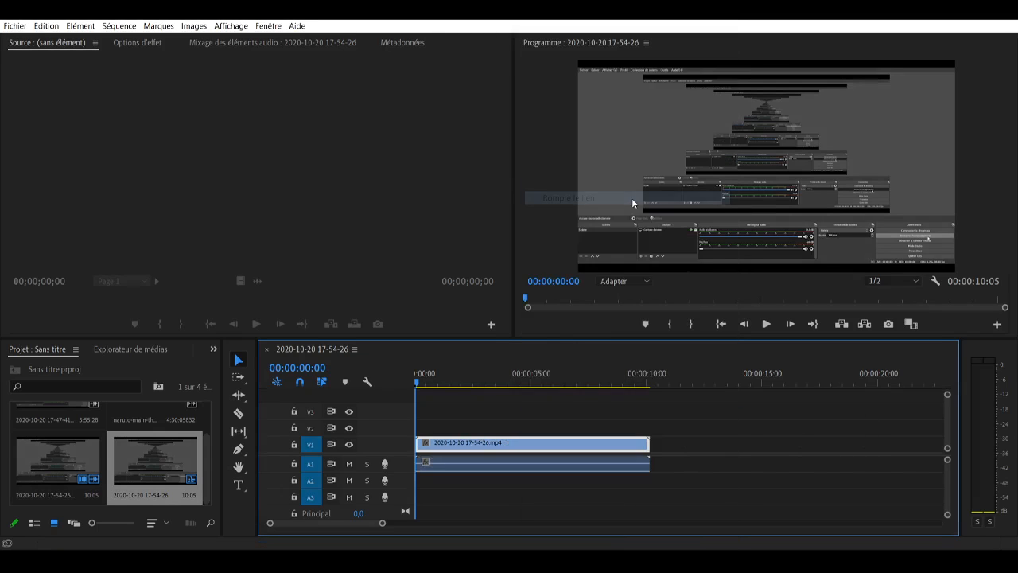
click(526, 462)
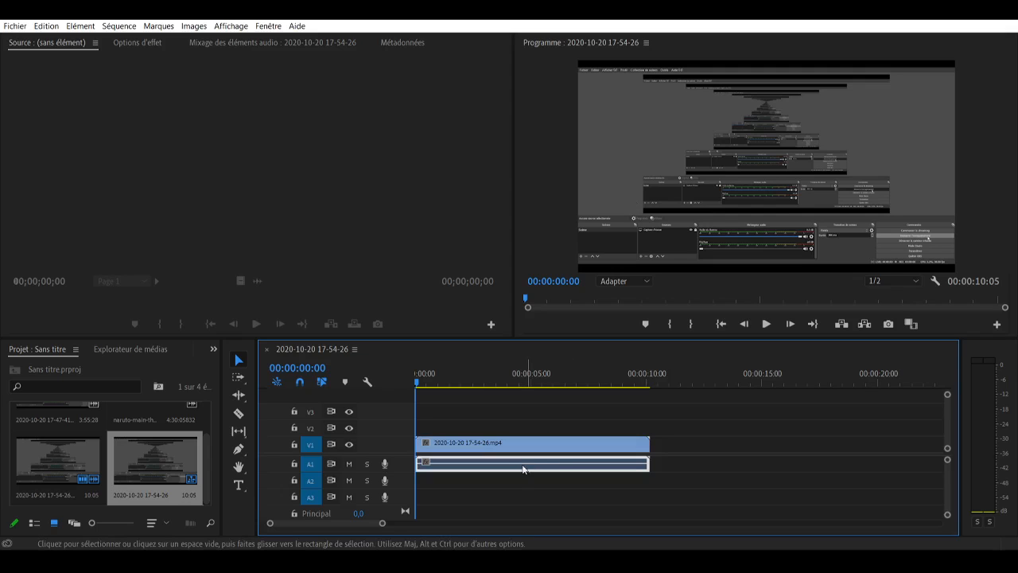
right_click(527, 466)
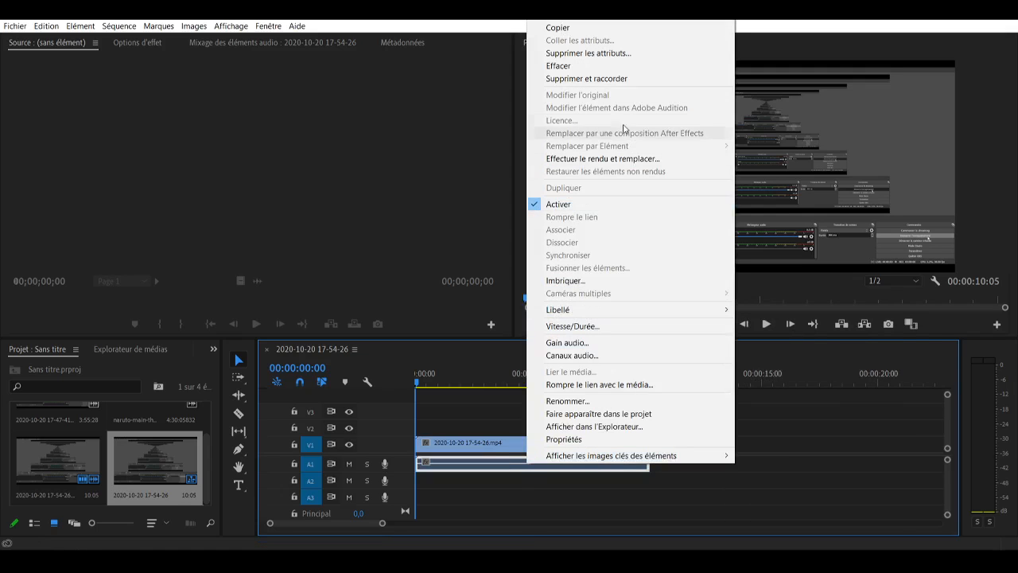
click(605, 67)
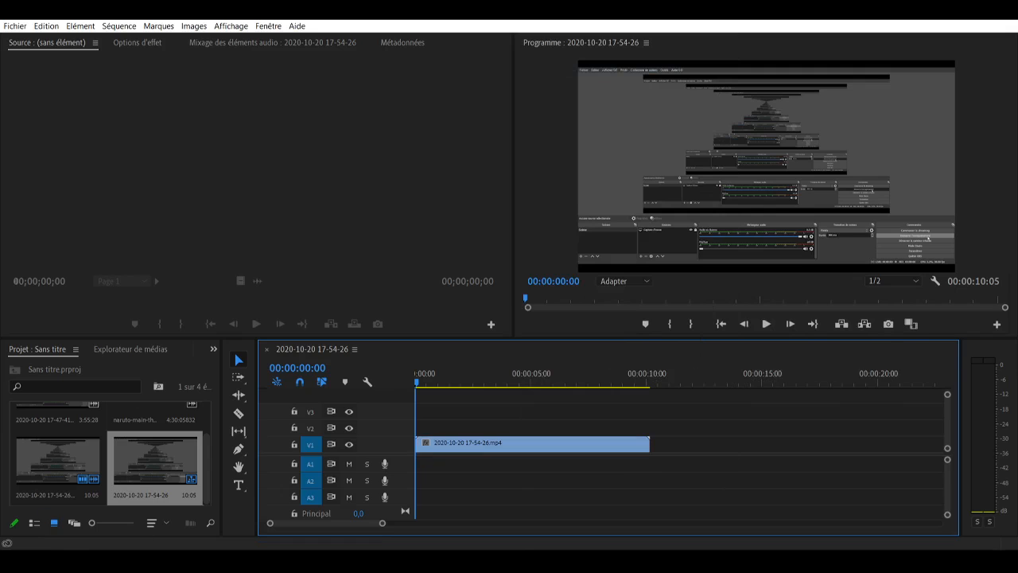
Import the naruto-main-th... music file from the desktop folder "les dossier ect" and place it on track A1 beneath the video.
key(alt+Tab)
key(super+e)
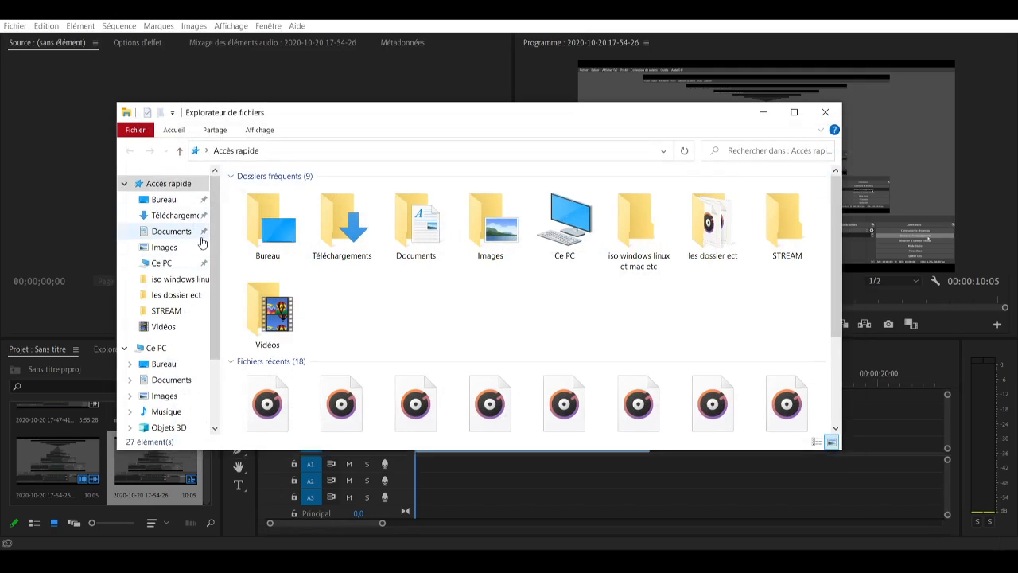
click(195, 199)
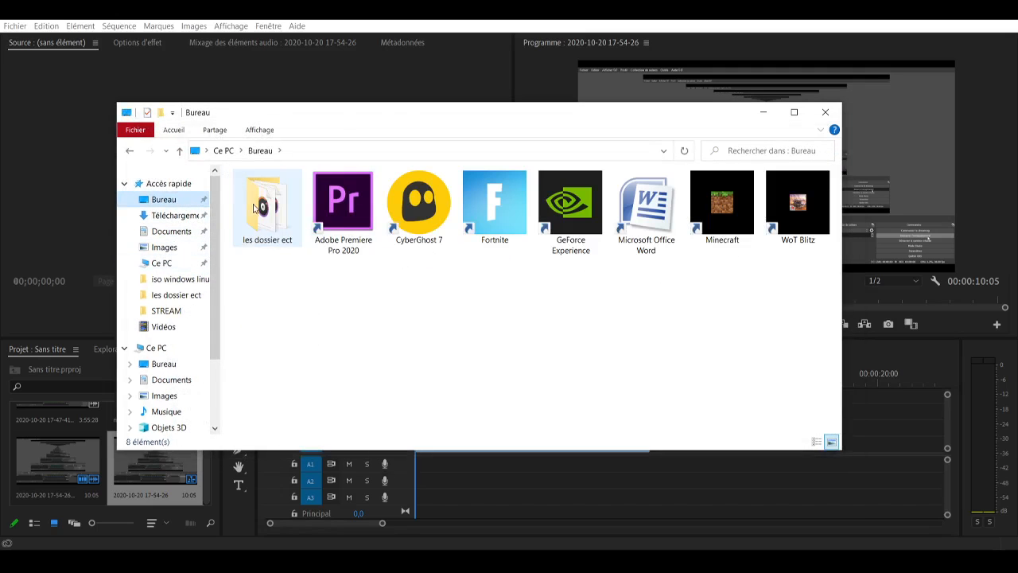
double_click(267, 206)
scroll(688, 262, down, 3)
scroll(688, 263, up, 3)
scroll(656, 282, down, 3)
drag(633, 362, 173, 478)
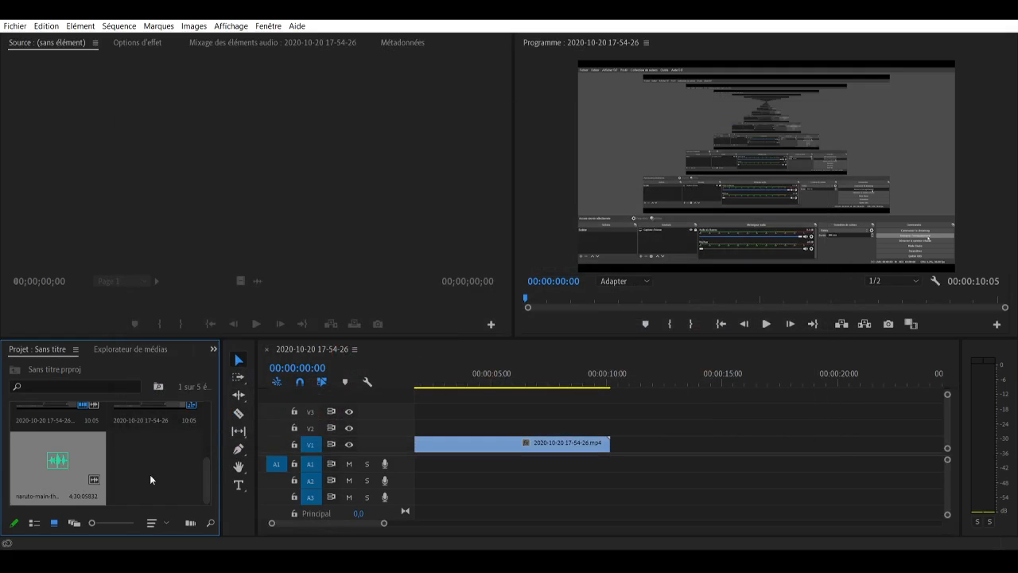
drag(150, 474, 409, 471)
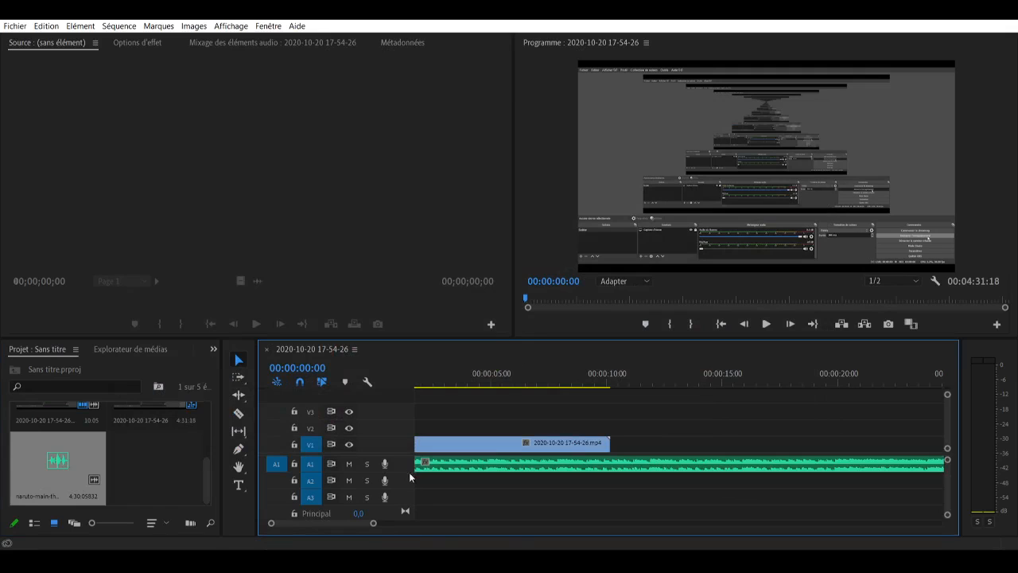
Split the music clip on track A1 at the end of the video clip and delete the excess part.
click(238, 413)
click(616, 461)
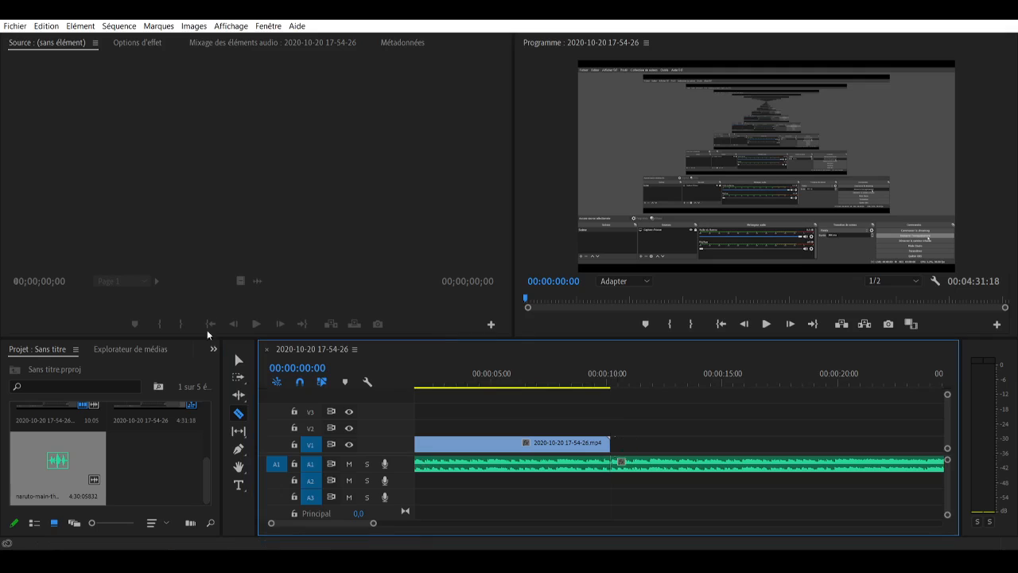
click(239, 360)
right_click(648, 466)
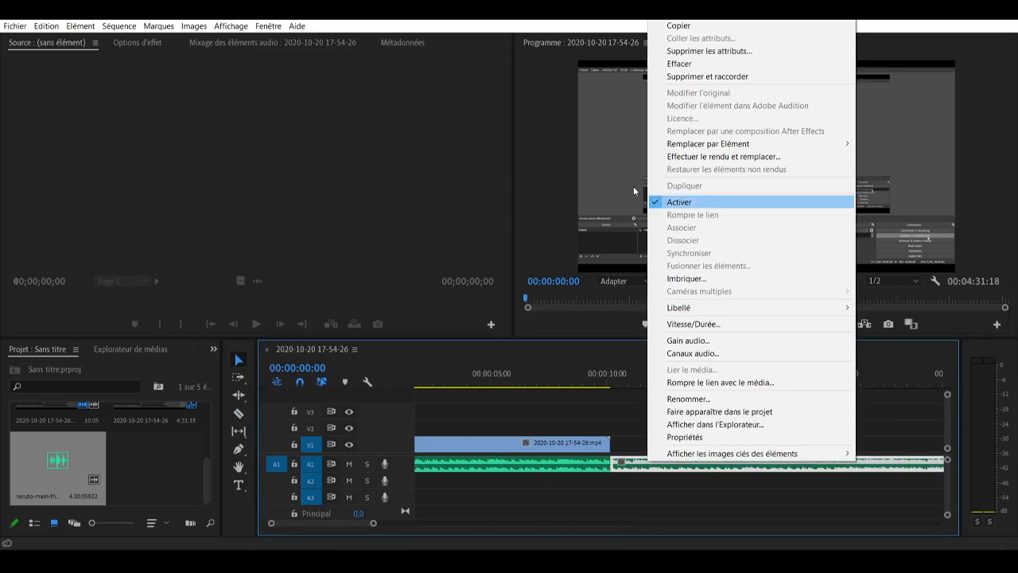
click(700, 63)
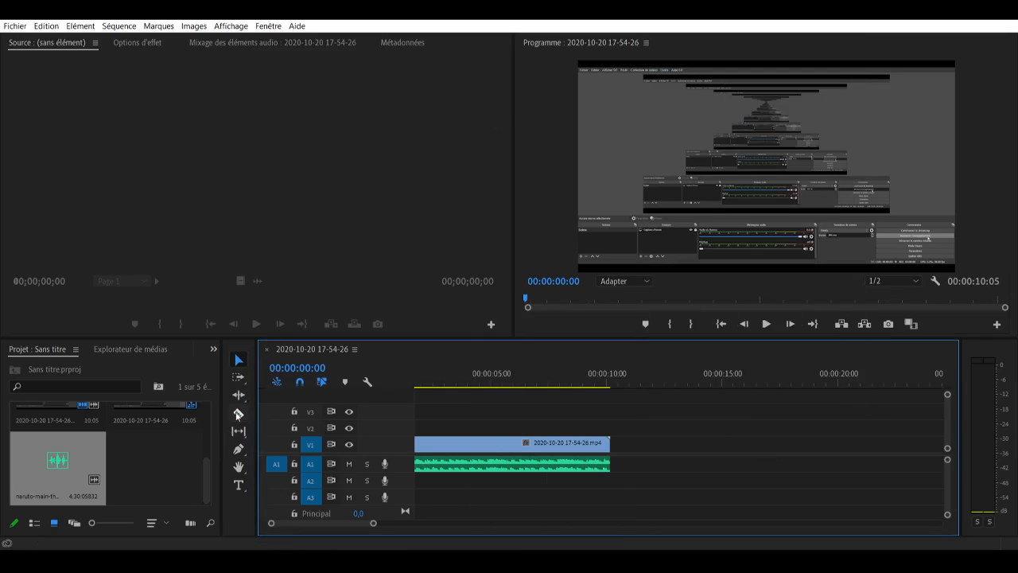
click(238, 413)
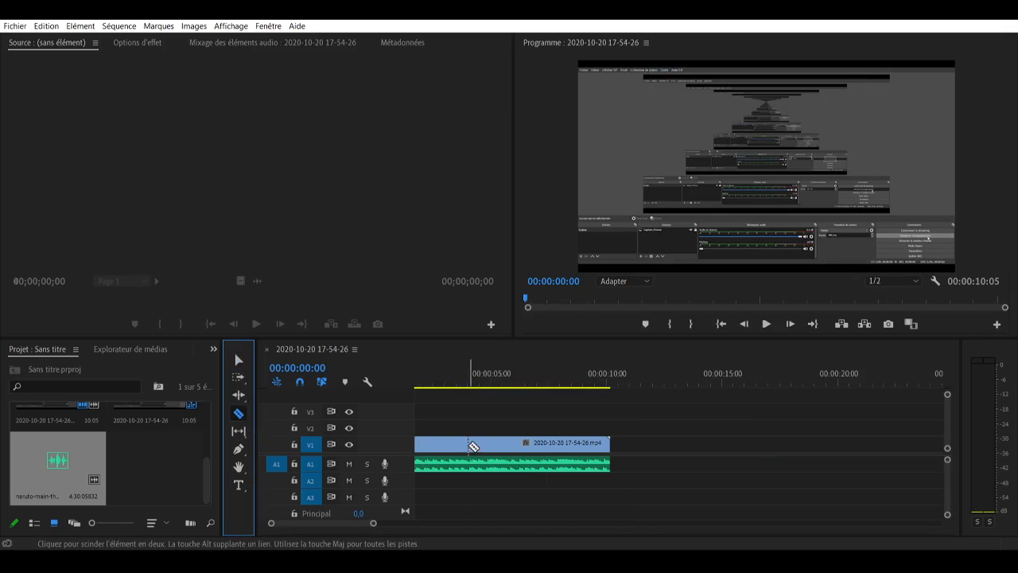
click(240, 360)
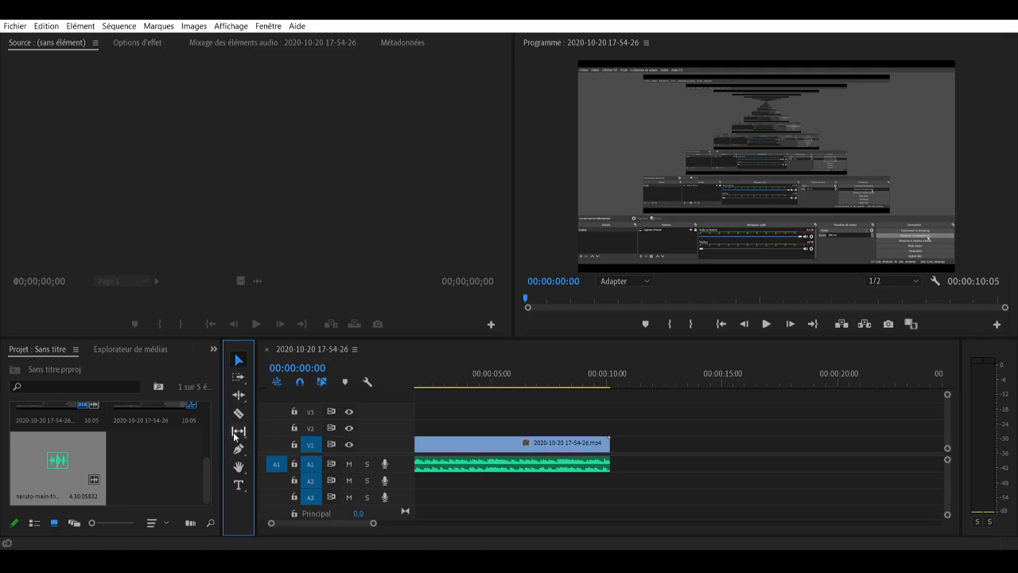
Move the music clip on track A1 back to the start of the sequence.
click(429, 495)
drag(428, 498, 502, 454)
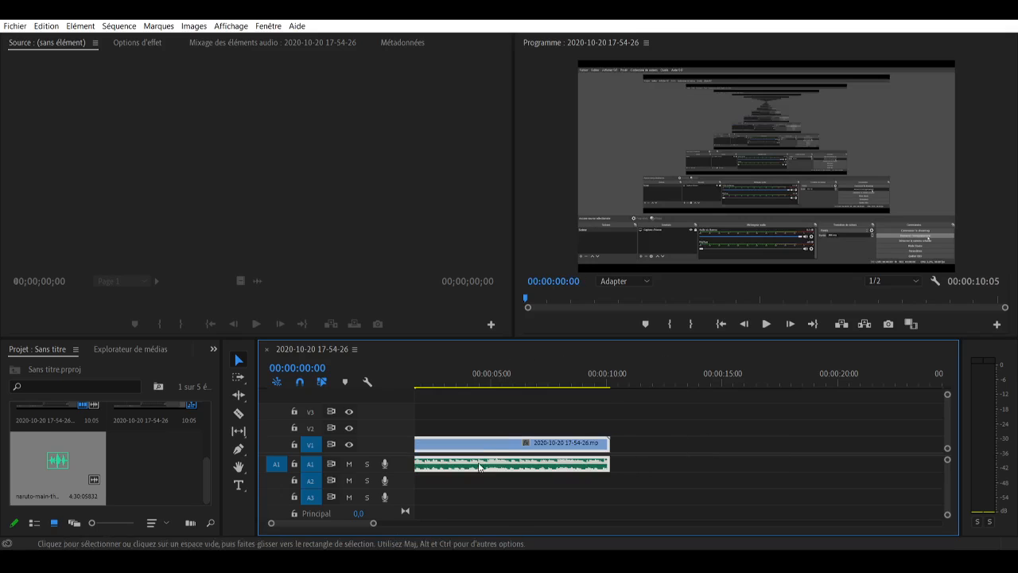
drag(361, 525, 334, 522)
drag(469, 469, 442, 465)
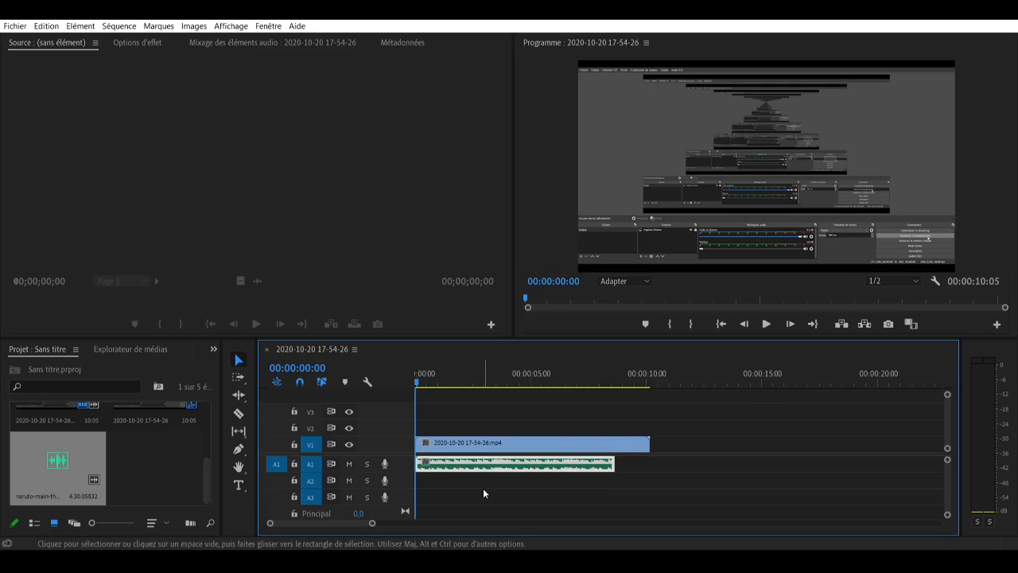
Split the video clip on V1 at the end of the music clip and delete the leftover part.
click(238, 413)
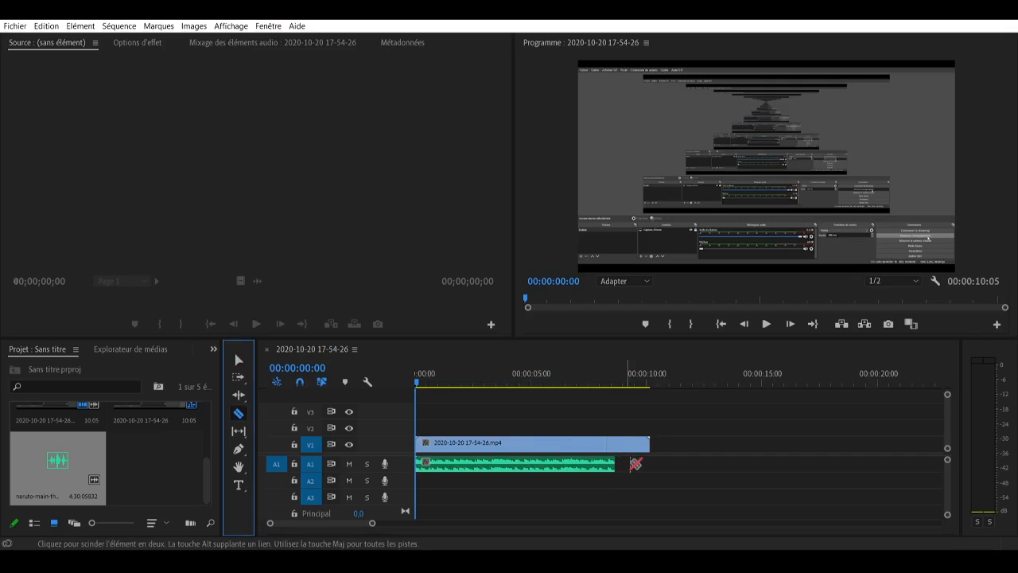
click(613, 444)
key(v)
right_click(632, 450)
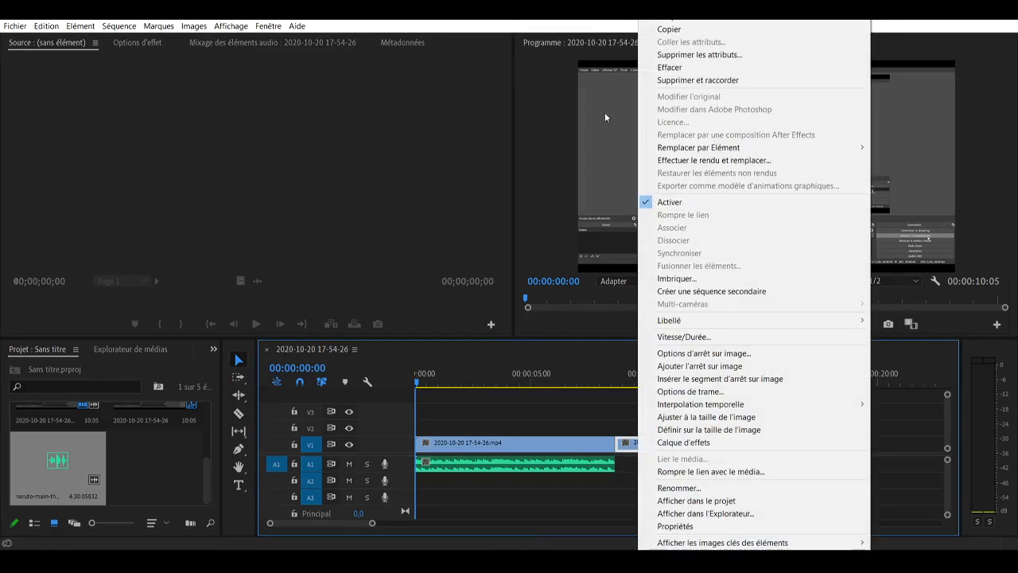
click(672, 67)
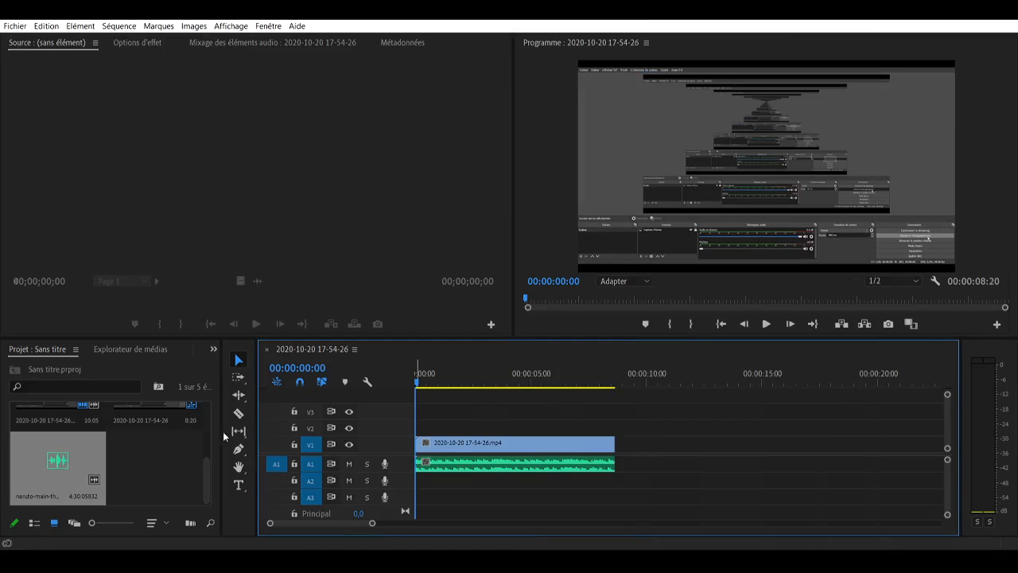
Add a new text layer on track V2 at the start of the sequence.
click(239, 484)
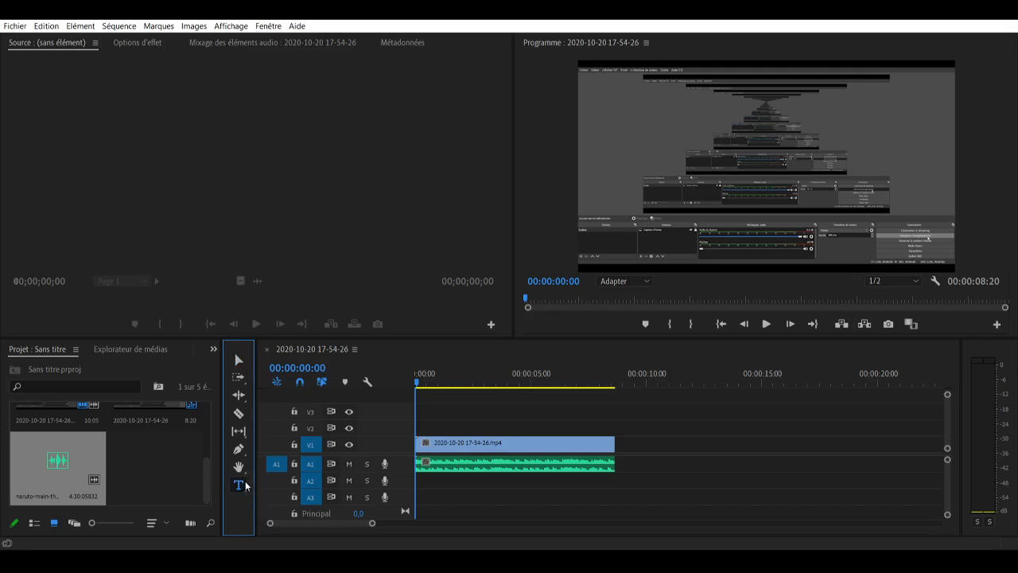
click(635, 165)
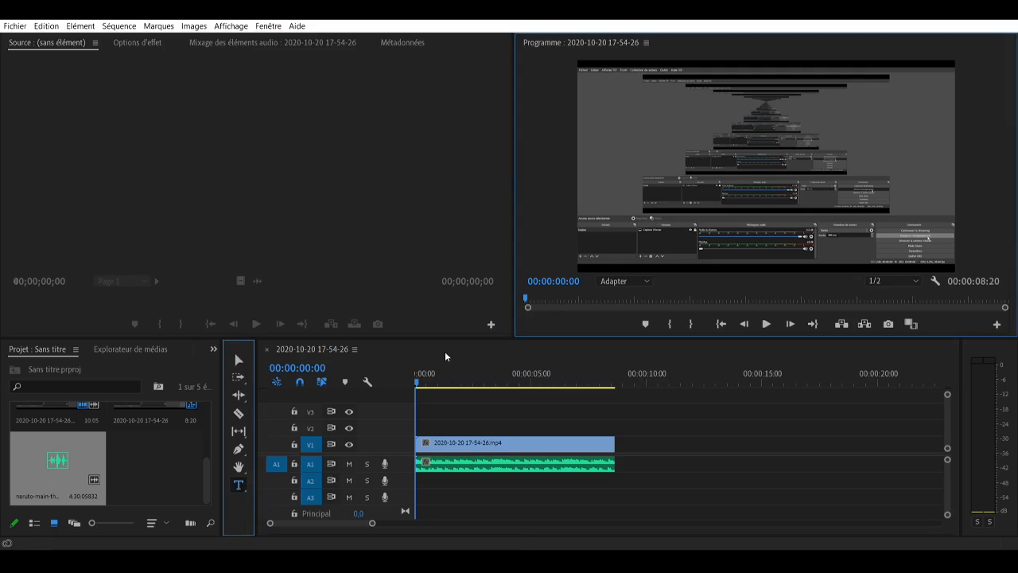
key(ctrl+t)
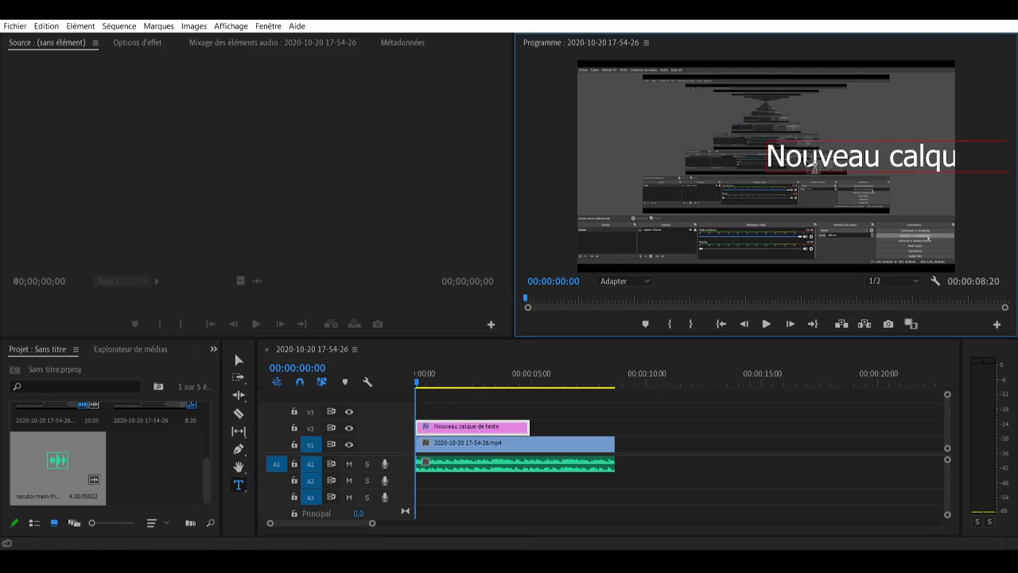
drag(805, 161, 734, 159)
click(753, 126)
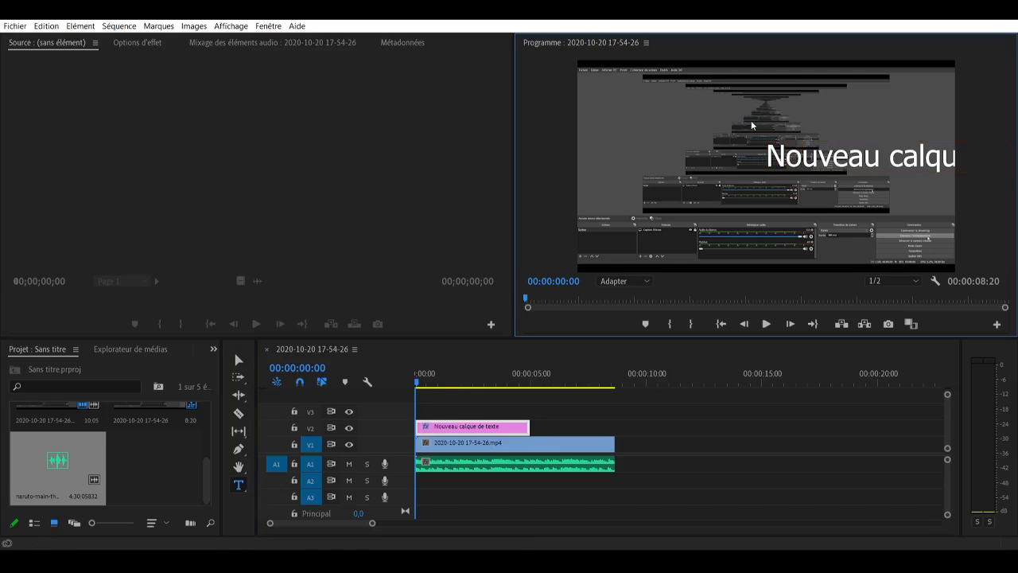
Delete the placeholder wording of the new text layer in the program preview.
drag(944, 161, 770, 159)
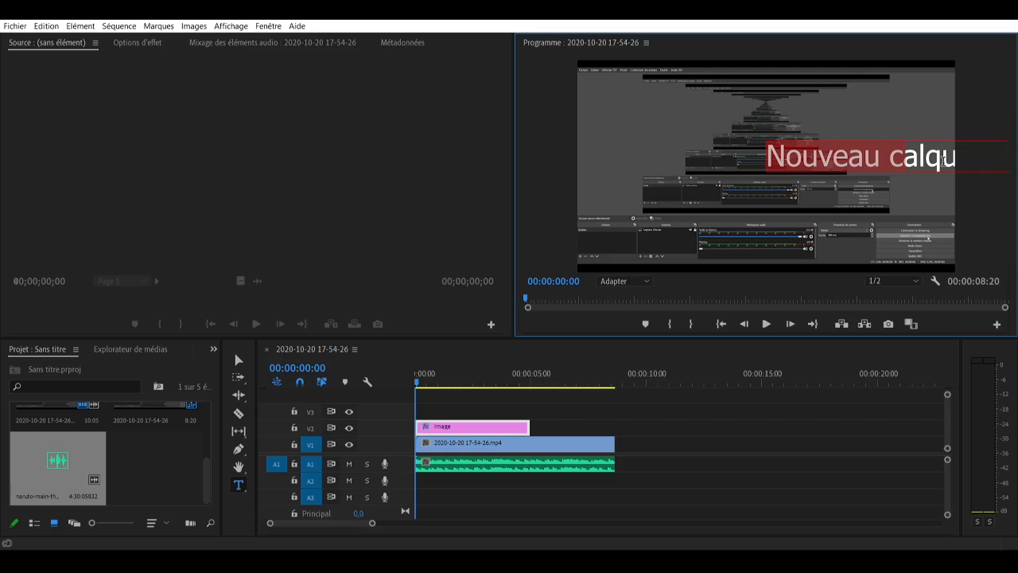
key(BackSpace)
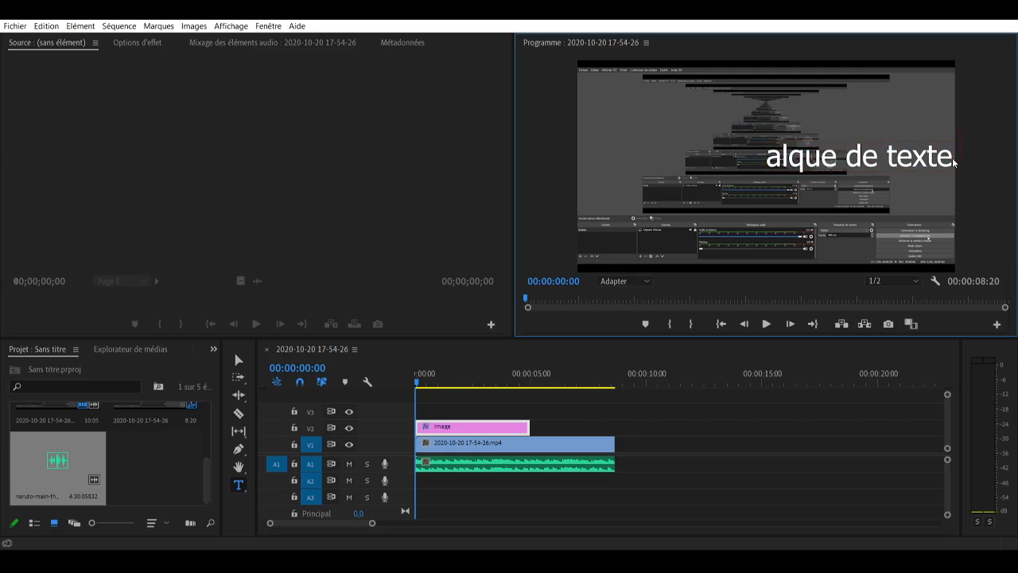
key(BackSpace)
key(BackSpace)
key(BackSpace)
key(BackSpace)
key(BackSpace)
key(BackSpace)
key(BackSpace)
key(BackSpace)
key(BackSpace)
key(BackSpace)
key(BackSpace)
key(BackSpace)
key(BackSpace)
key(BackSpace)
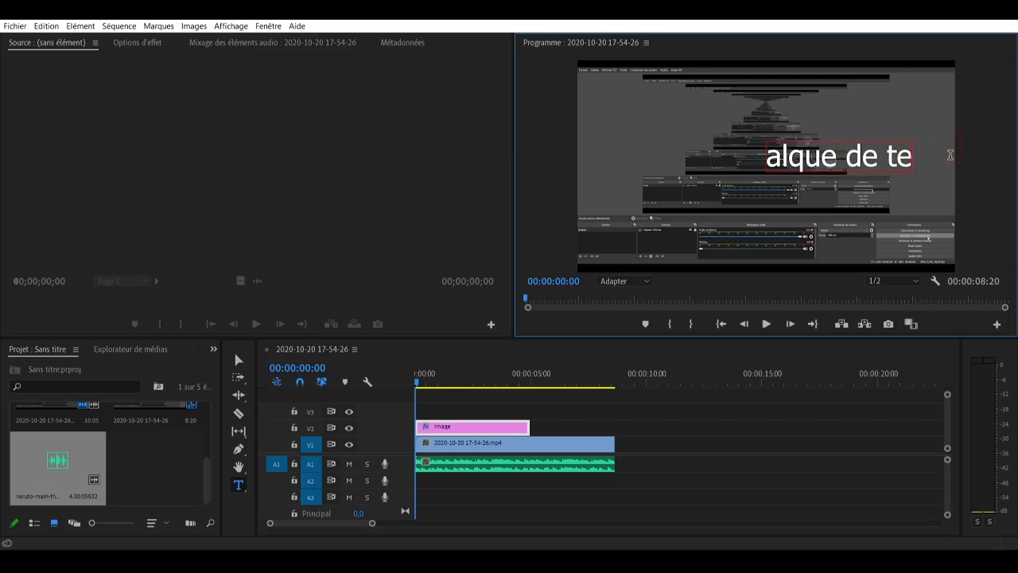
Add the title text "coucou" near the top centre of the video frame.
click(761, 103)
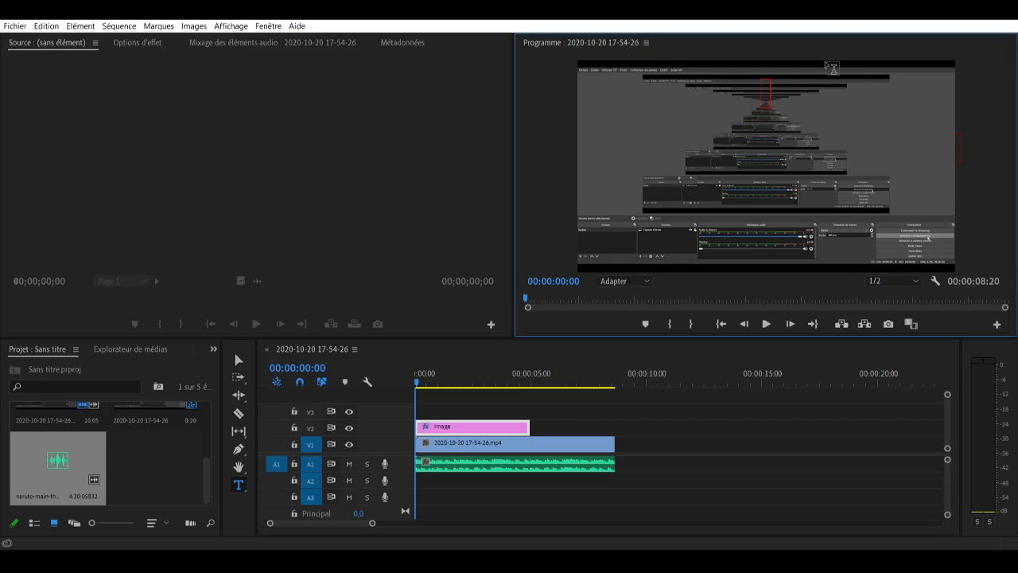
text(coucou)
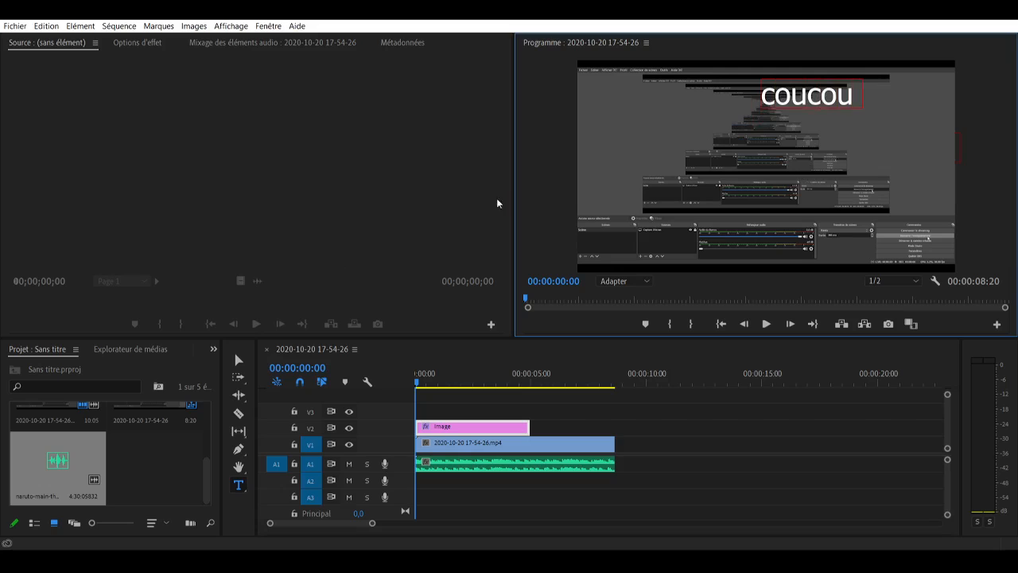
click(306, 176)
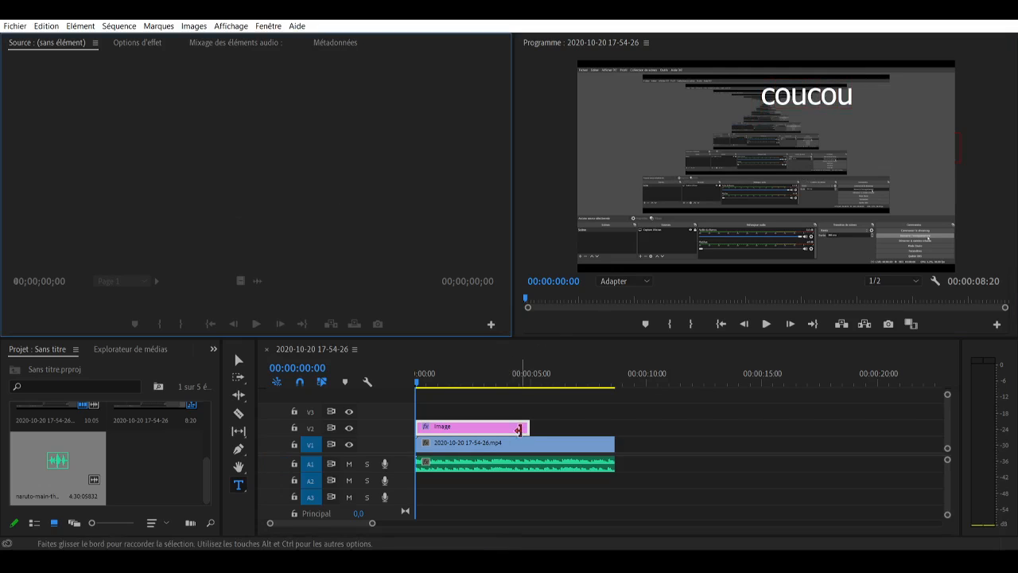
Extend the title clip on track V2 to the end of the video clip and preview the sequence briefly.
drag(528, 427, 614, 429)
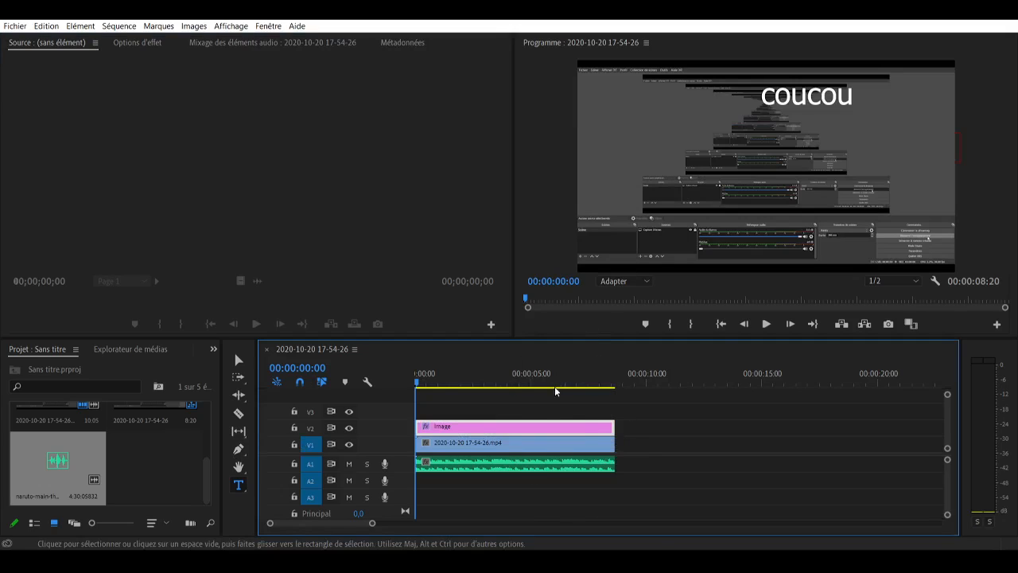
key(space)
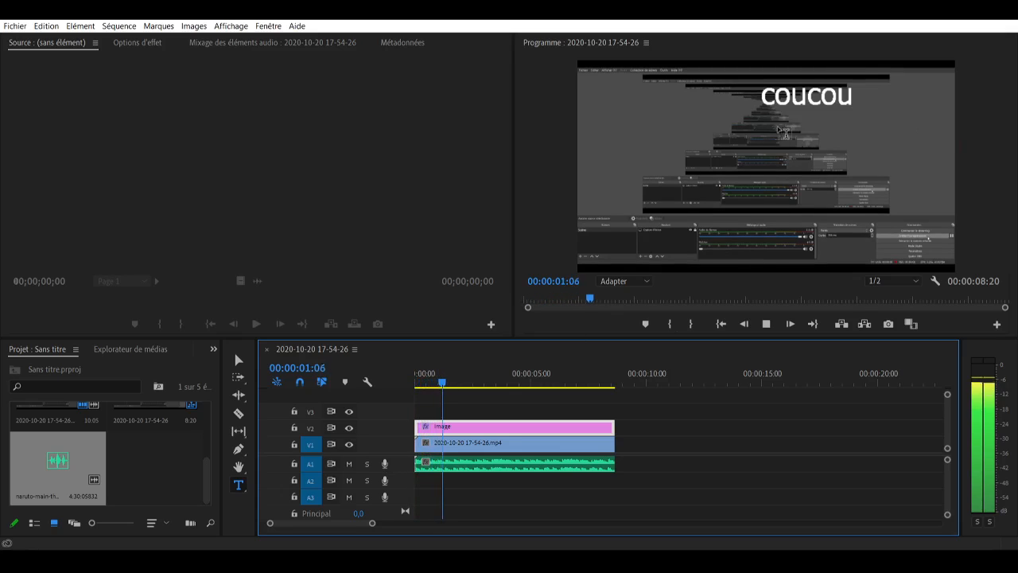
key(space)
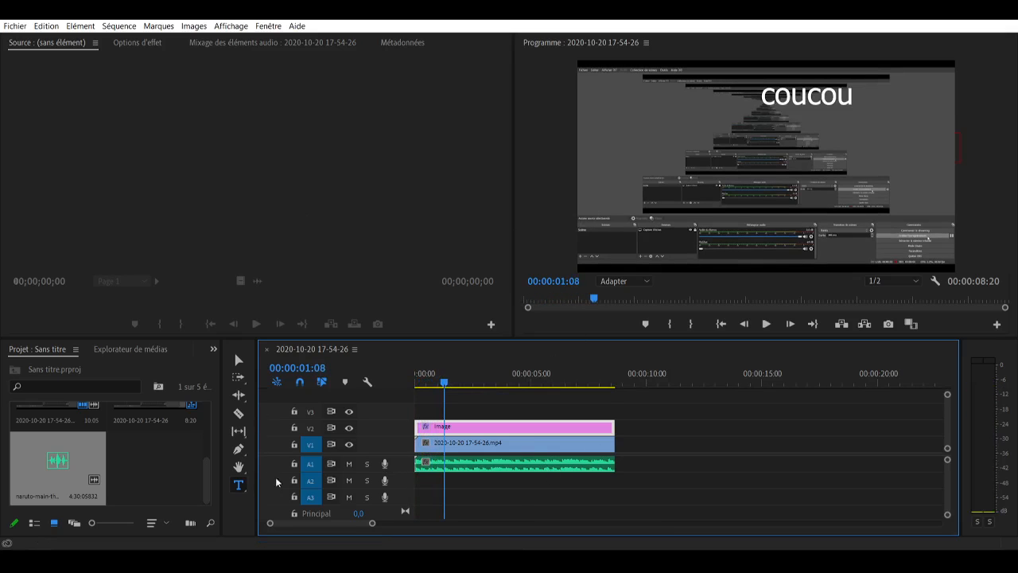
click(239, 467)
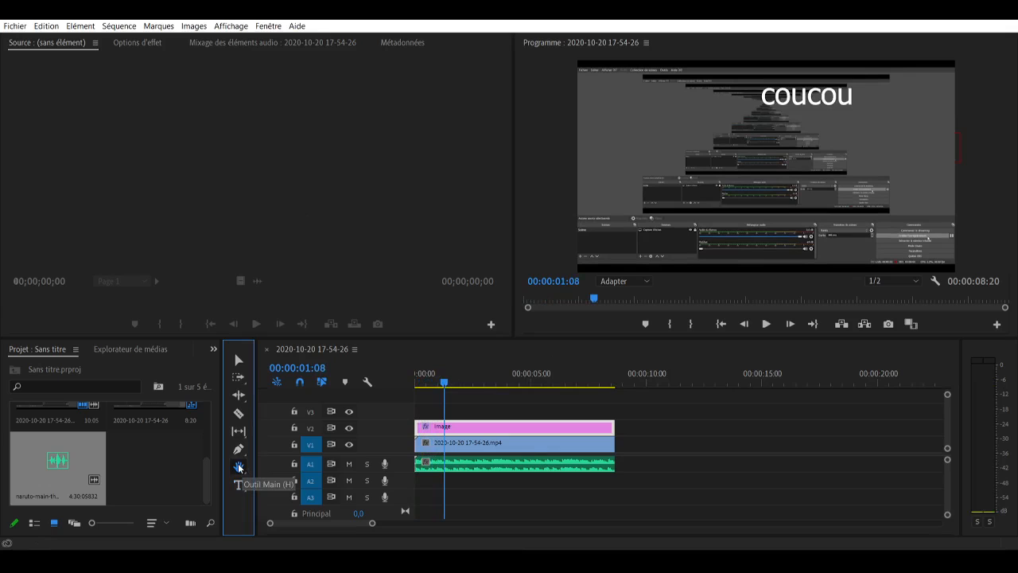
click(443, 434)
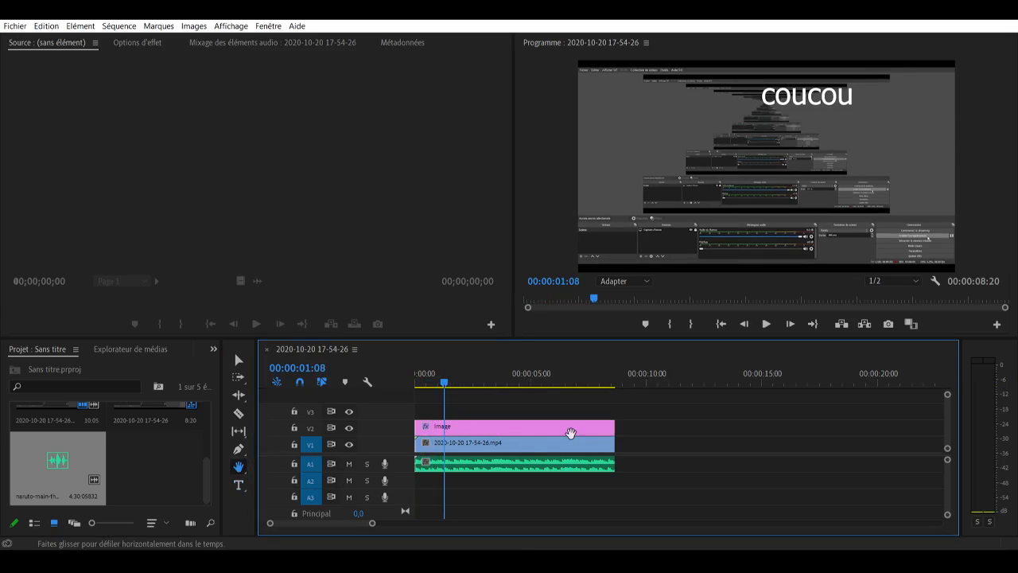
click(238, 482)
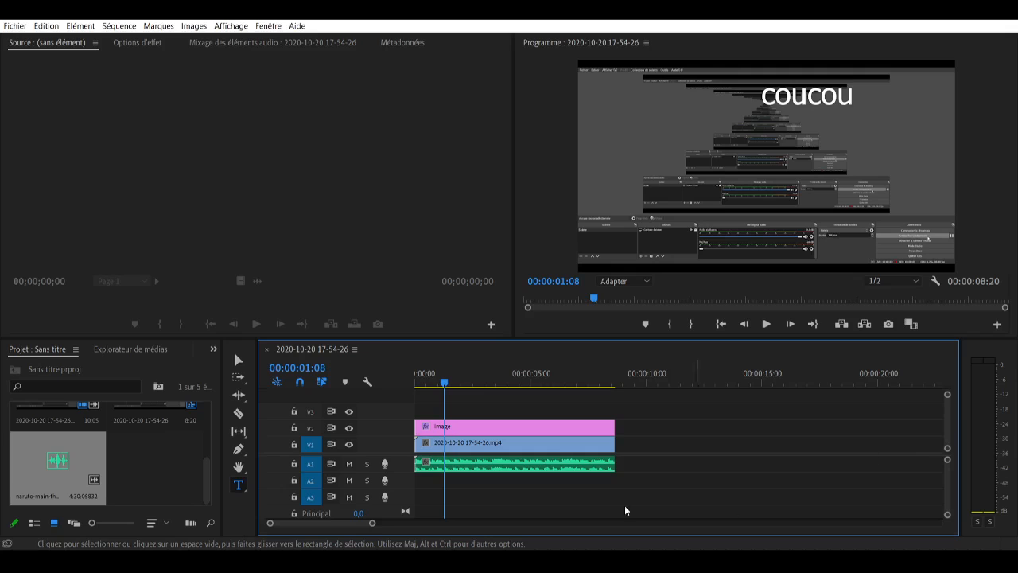
Delete all clips on tracks V2, V1 and A1 and return the playhead to the start of the sequence.
click(239, 362)
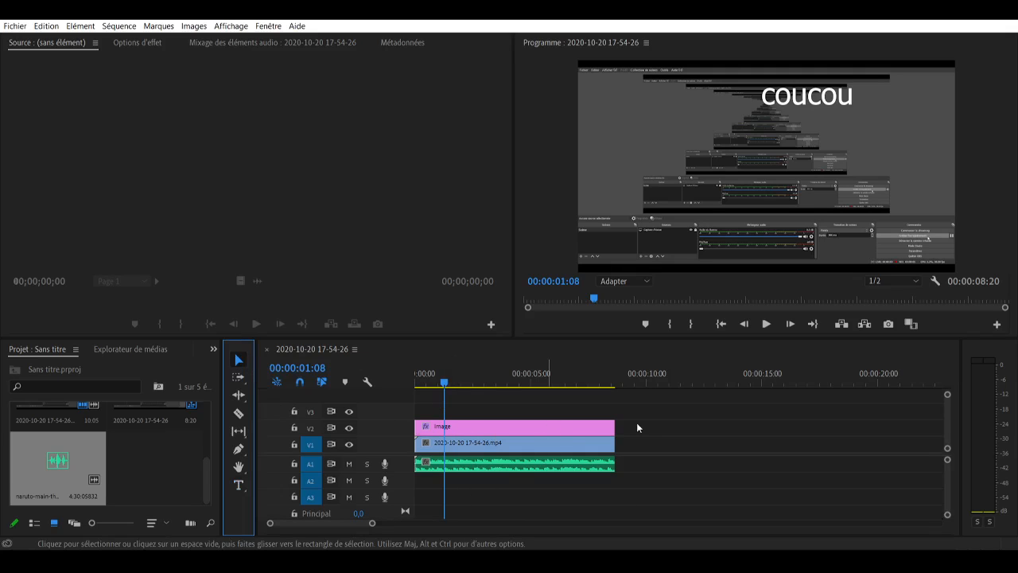
drag(603, 427, 547, 435)
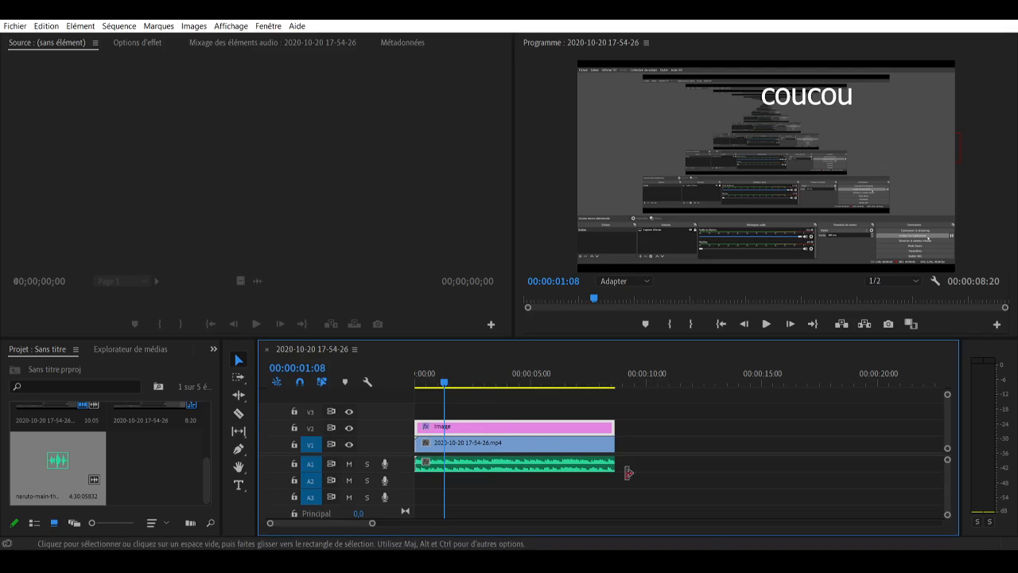
drag(703, 502, 415, 419)
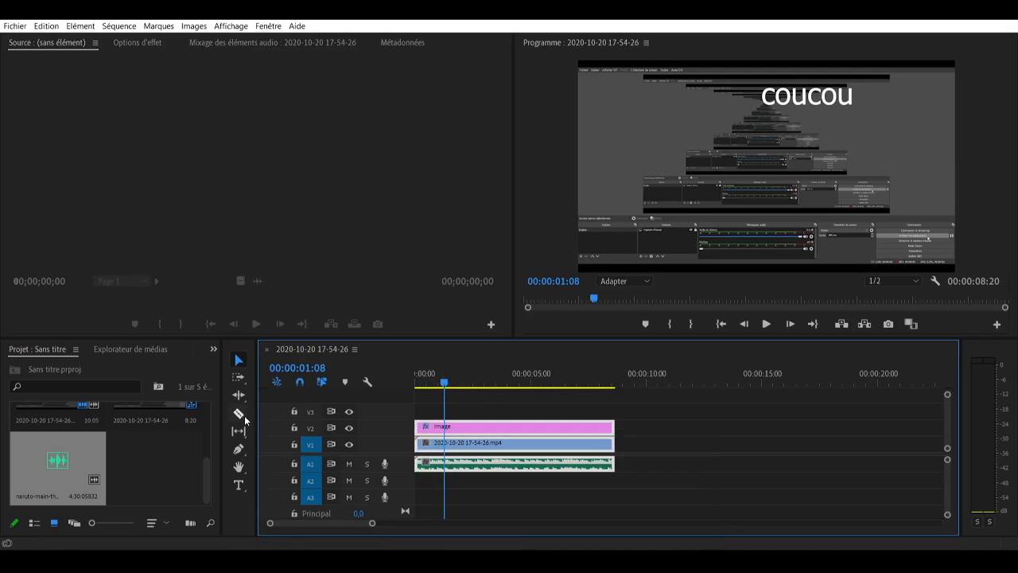
right_click(471, 439)
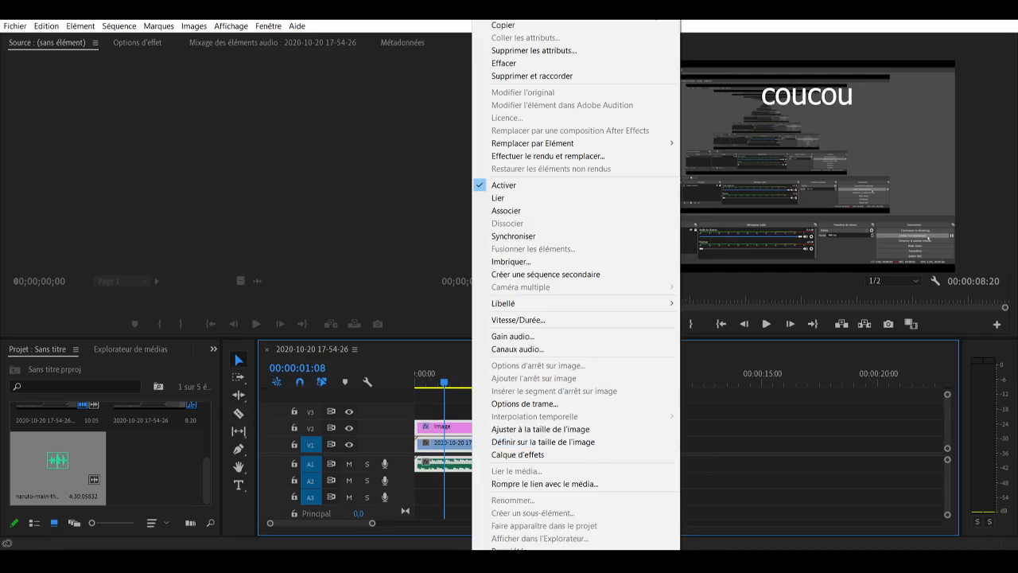
click(604, 63)
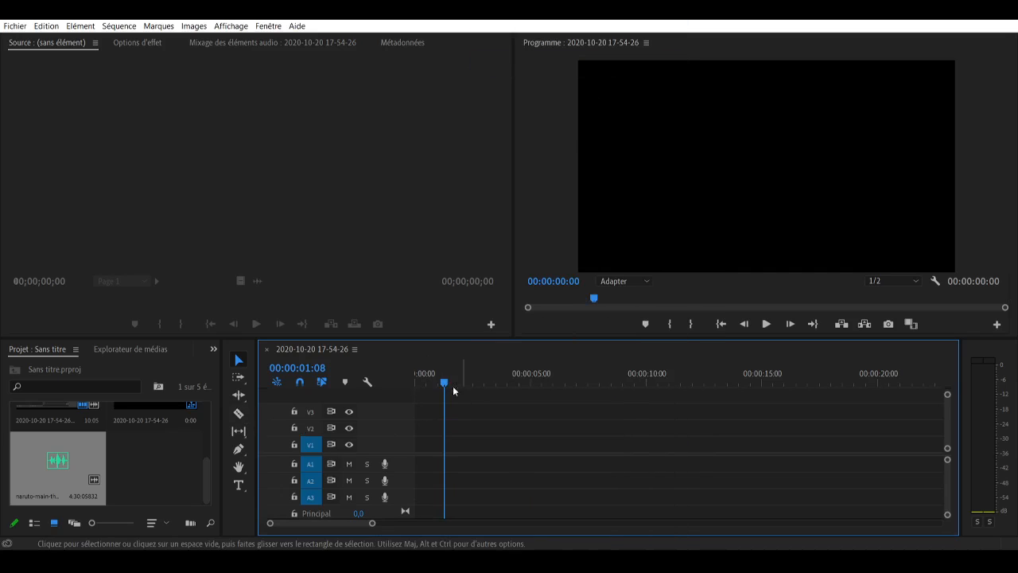
drag(443, 383, 406, 390)
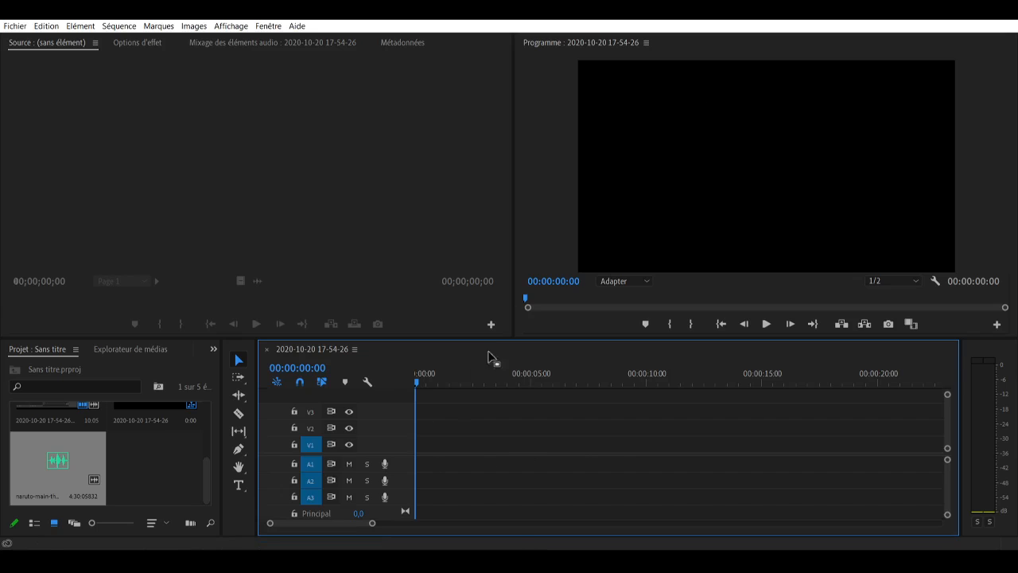
Switch to File Explorer and import unnamed and homer-open-door-template-green-screen from the desktop folder les dossier ect into the Premiere project.
key(alt+Tab)
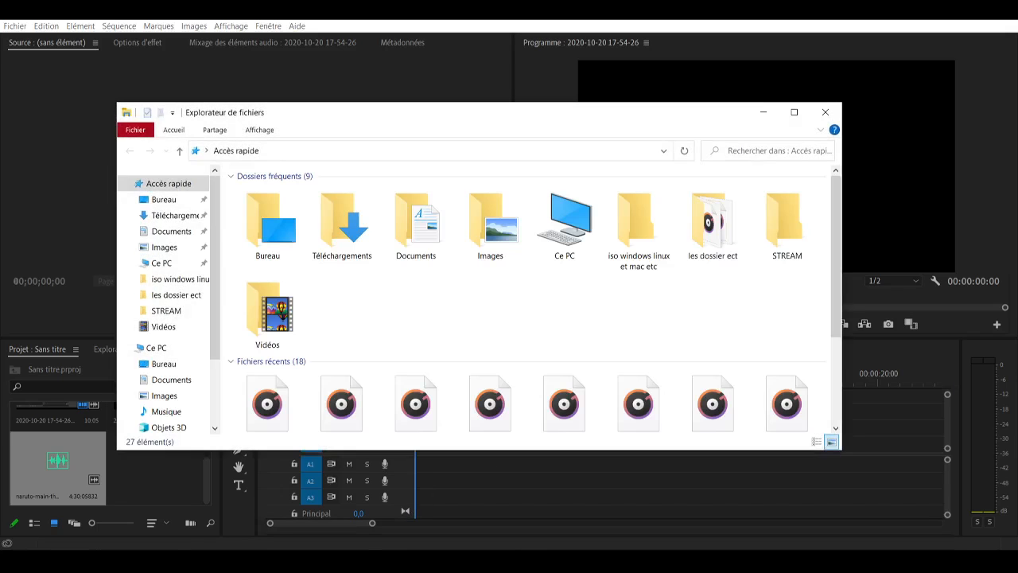
scroll(182, 298, down, 1)
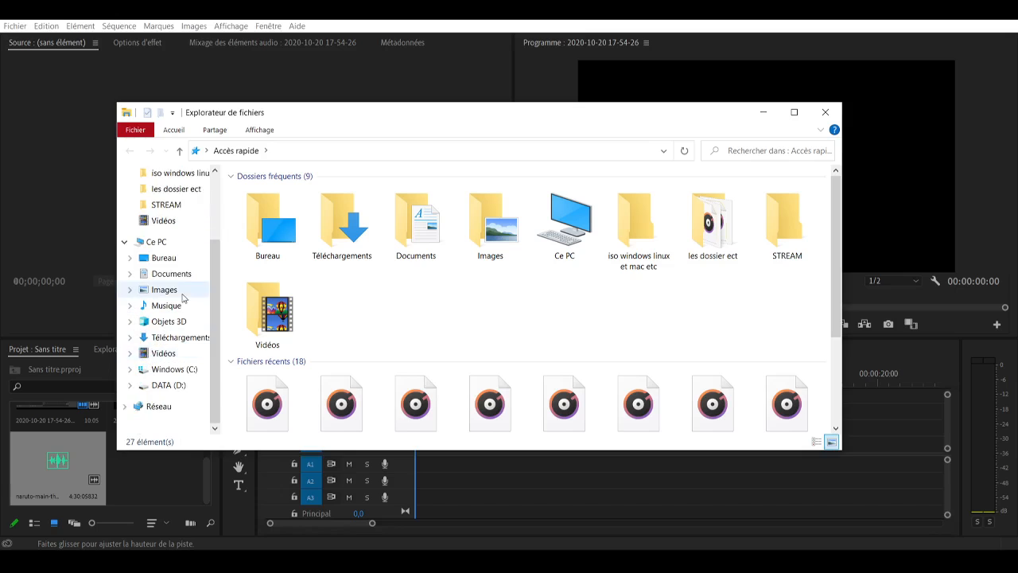
click(155, 258)
double_click(270, 227)
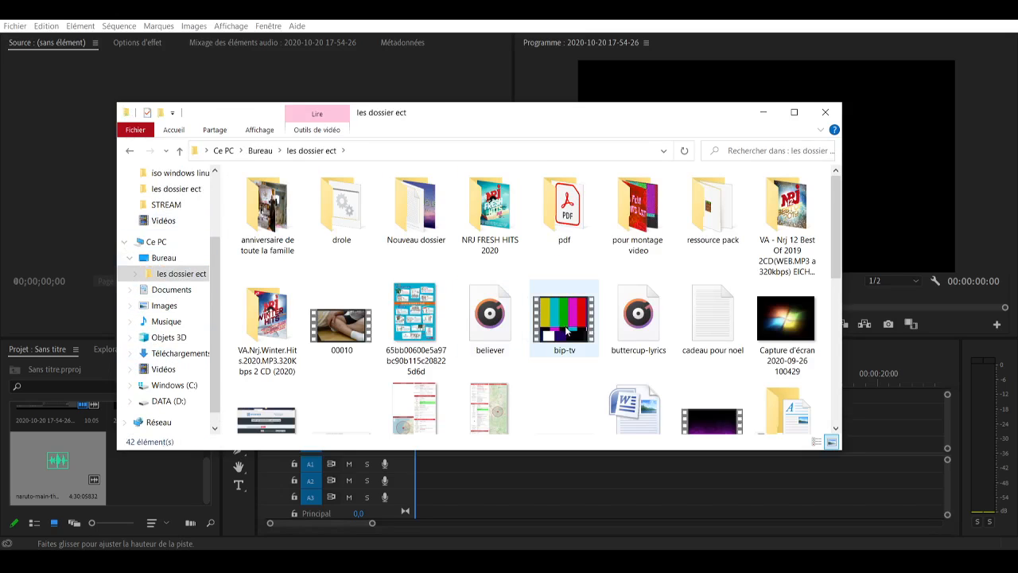
scroll(413, 294, down, 3)
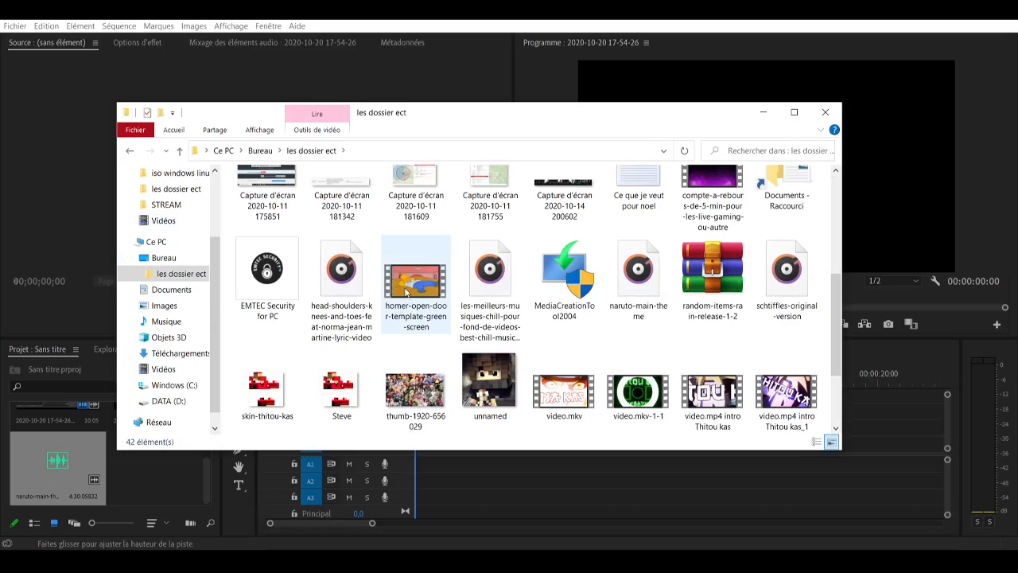
drag(496, 385, 156, 472)
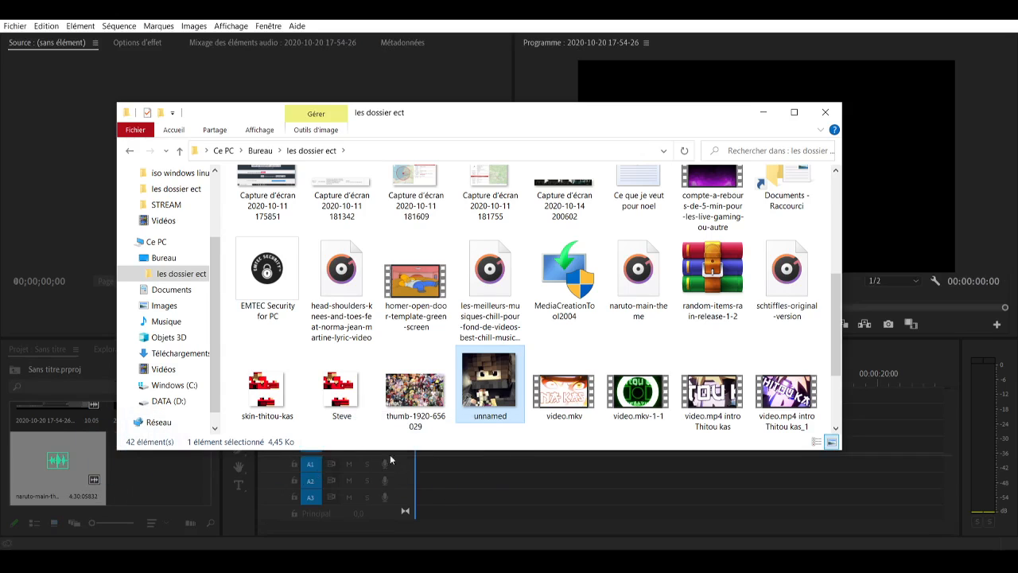
click(408, 293)
drag(408, 293, 182, 470)
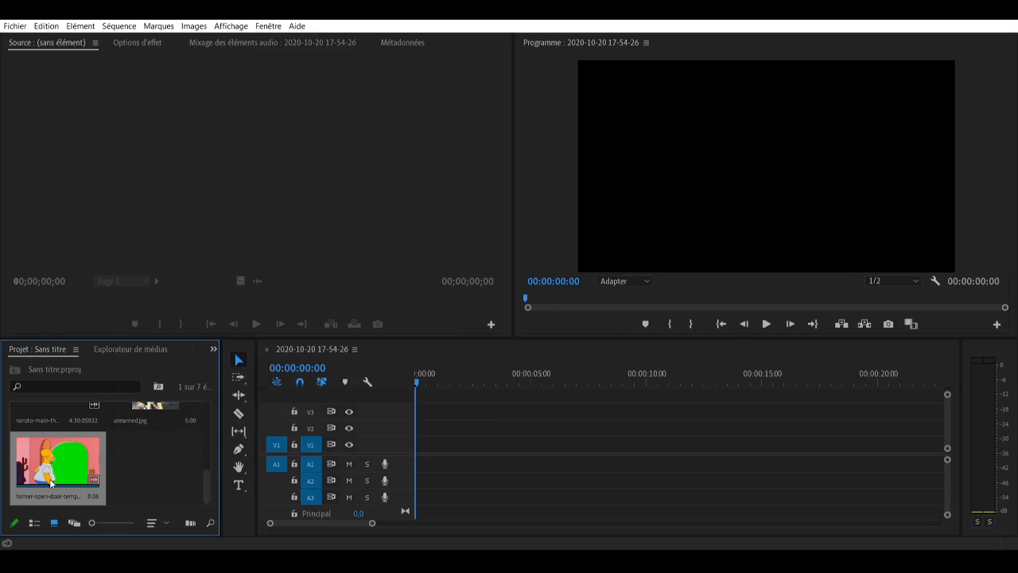
Place unnamed.jpg at the start of track V1 and enlarge it to fill the frame.
scroll(54, 482, up, 2)
drag(144, 469, 420, 450)
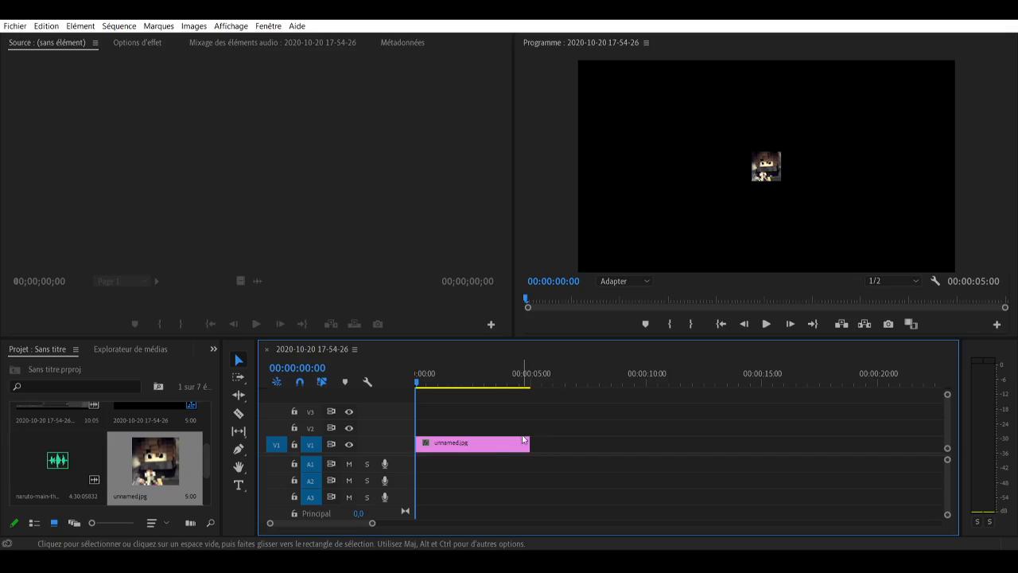
click(770, 171)
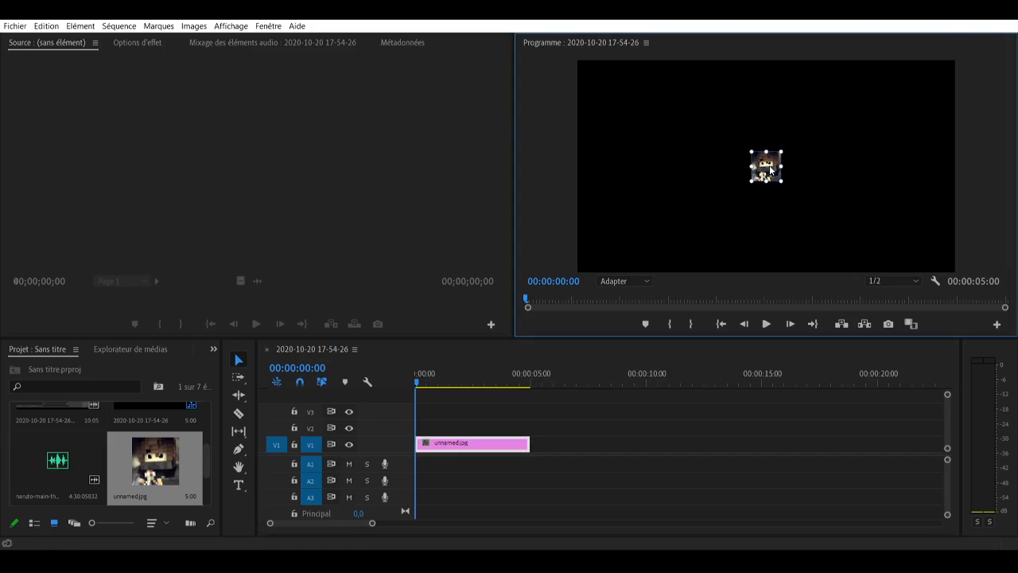
drag(780, 180, 1013, 370)
click(772, 415)
Place the homer-open-door-template-green-screen video on track V2 above the image and enlarge it to fill the frame.
scroll(187, 491, down, 2)
drag(57, 460, 447, 464)
click(740, 176)
click(755, 169)
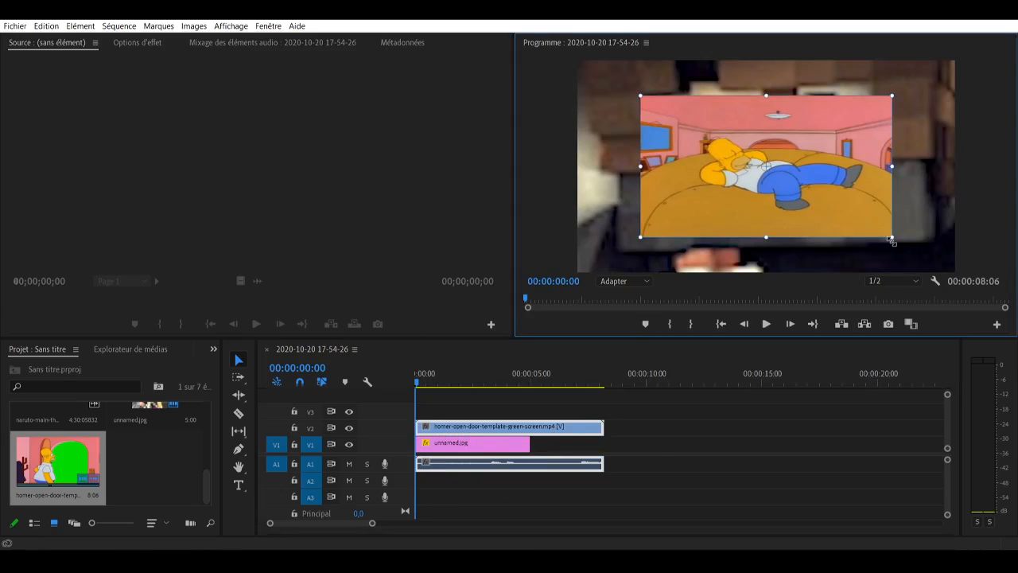
drag(891, 236, 923, 271)
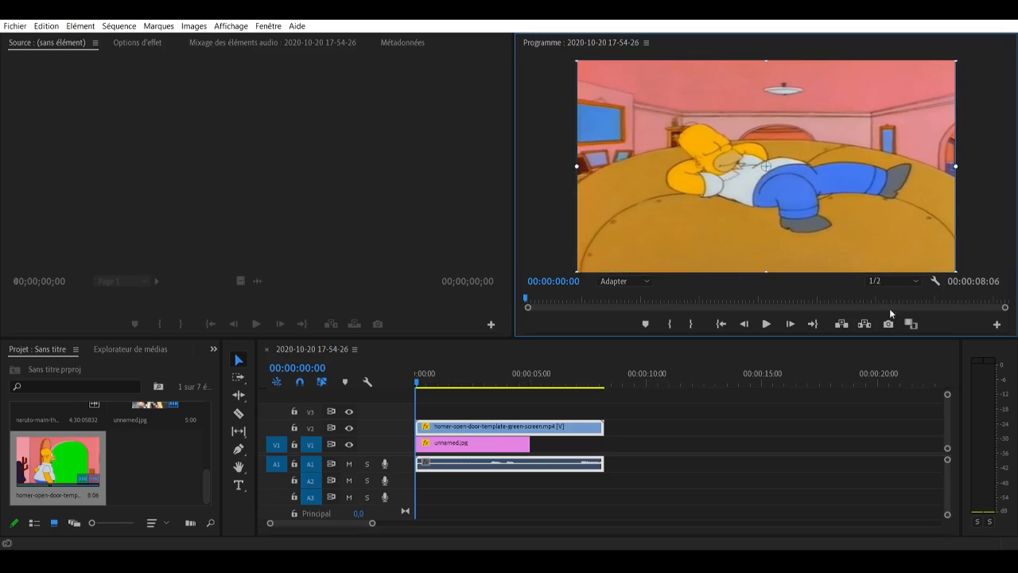
Preview the green-screen part of the video and extend unnamed.jpg on track V1 to the end of the video clip.
click(828, 385)
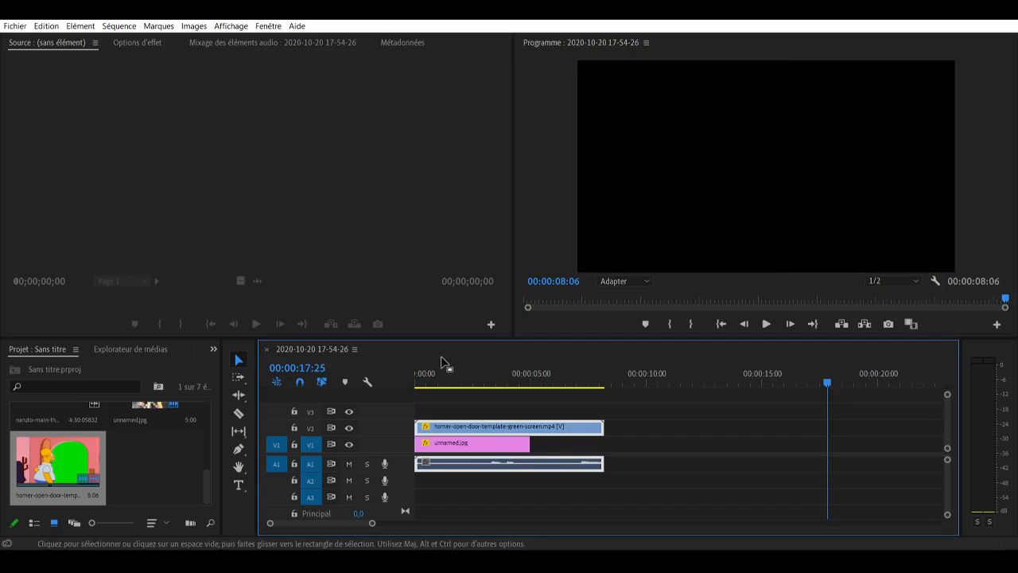
key(space)
click(516, 374)
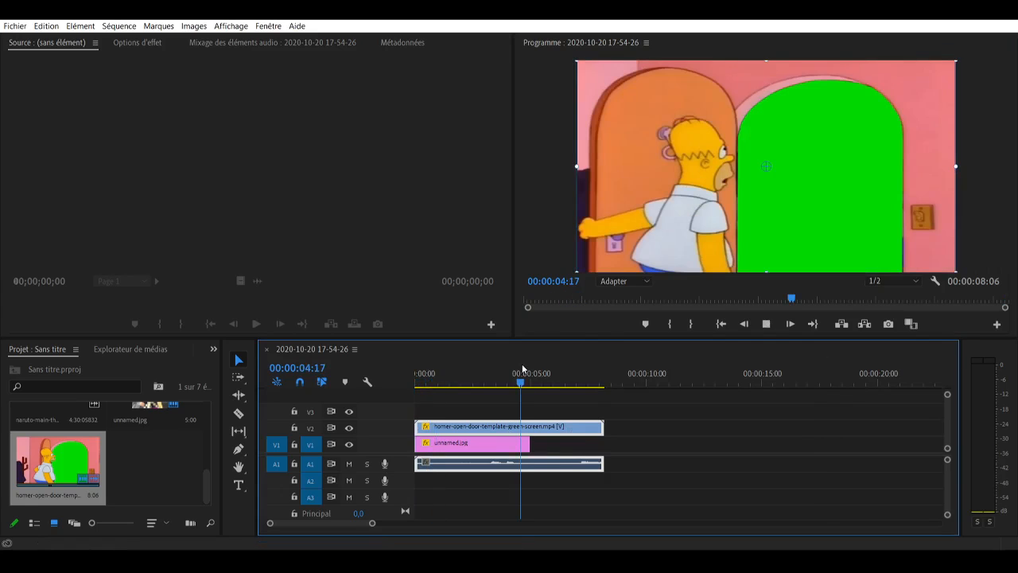
drag(528, 442, 595, 443)
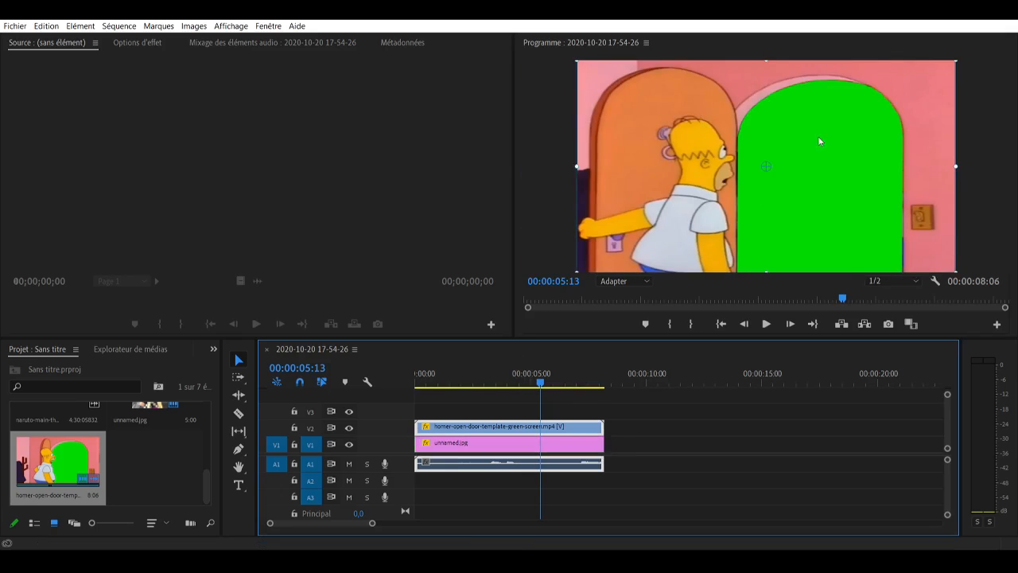
Search the effects for "ultra" and apply the UltraKey effect to the green-screen video clip on track V2.
click(213, 349)
click(230, 423)
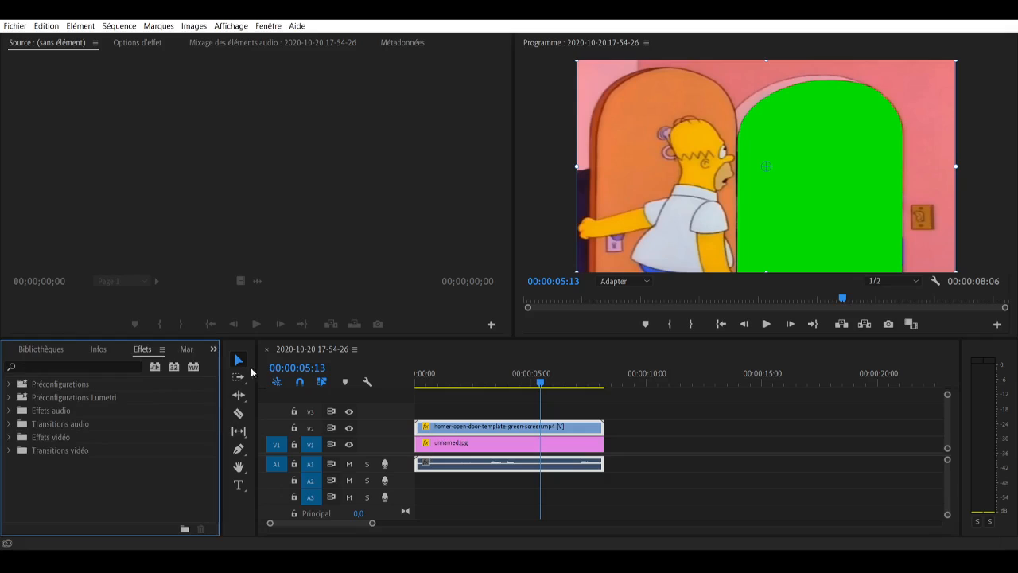
click(123, 368)
text(ultra)
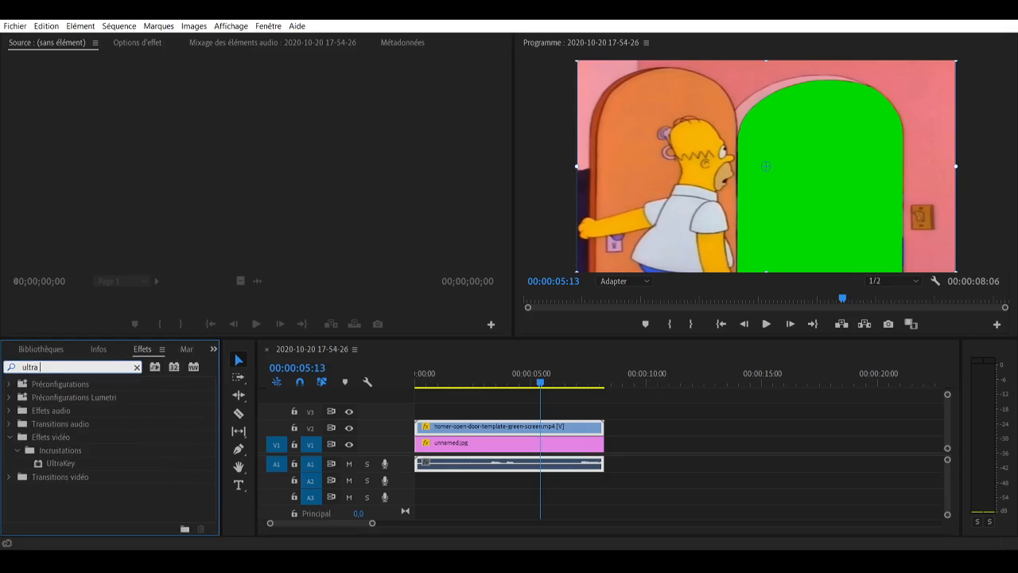
drag(55, 467, 434, 443)
click(455, 427)
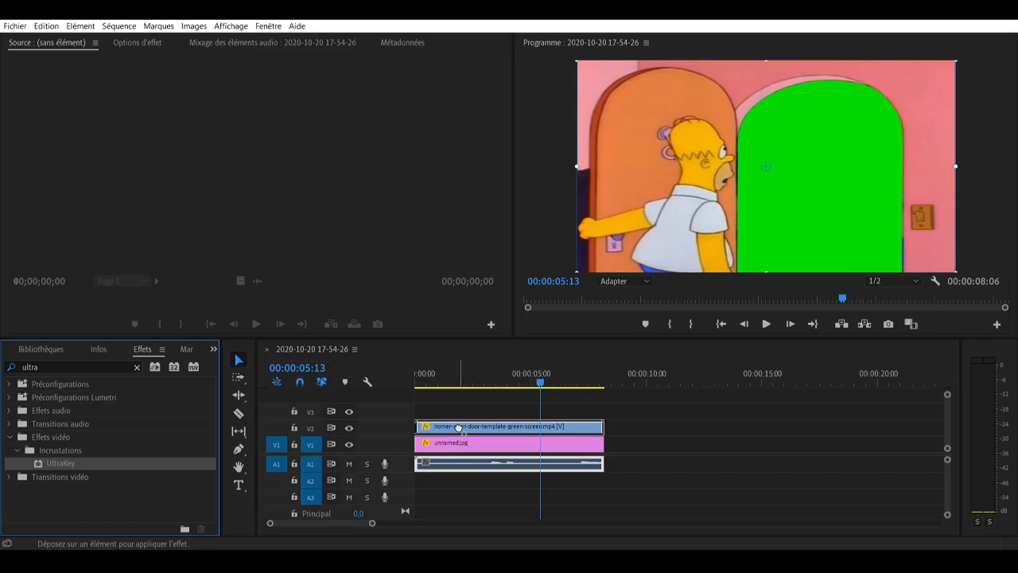
drag(458, 427, 457, 426)
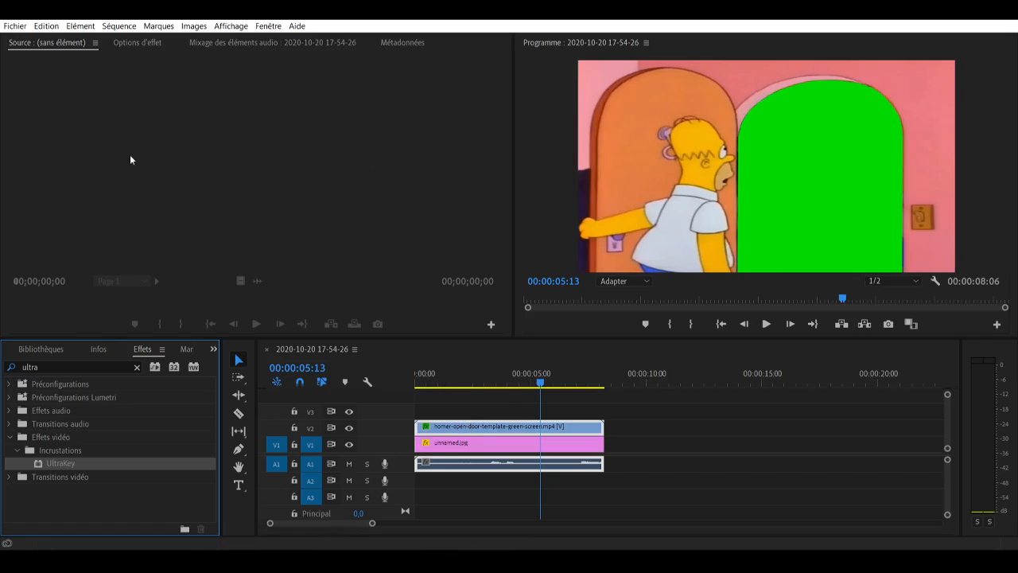
Set the UltraKey key colour of the green-screen video clip to green 0DB415.
click(135, 44)
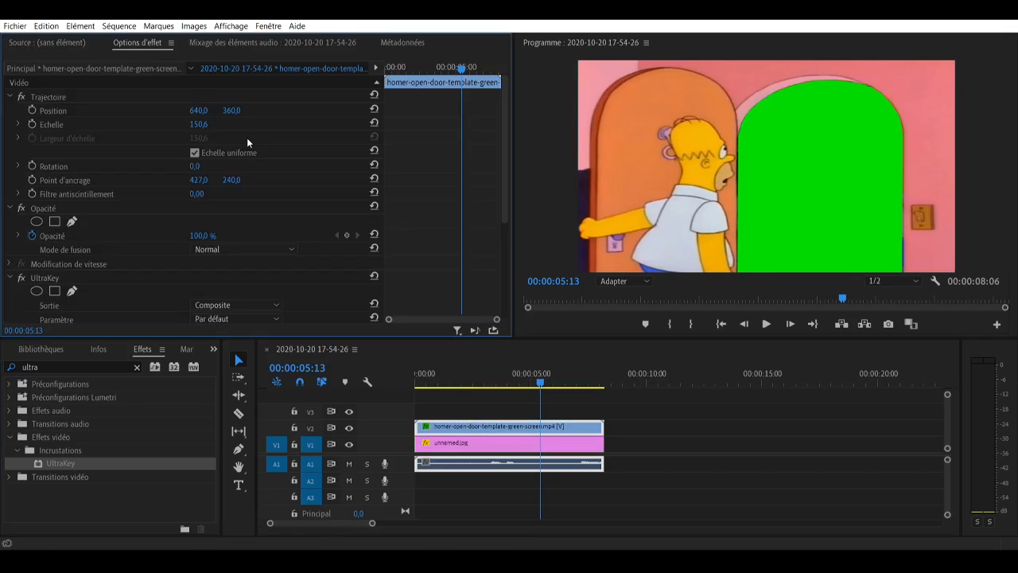
scroll(248, 141, down, 1)
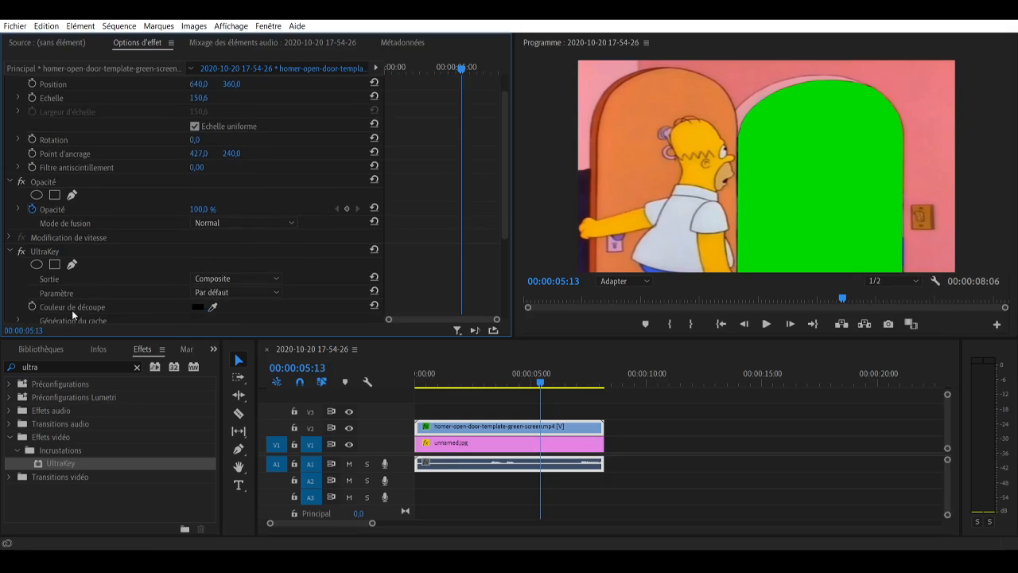
click(198, 307)
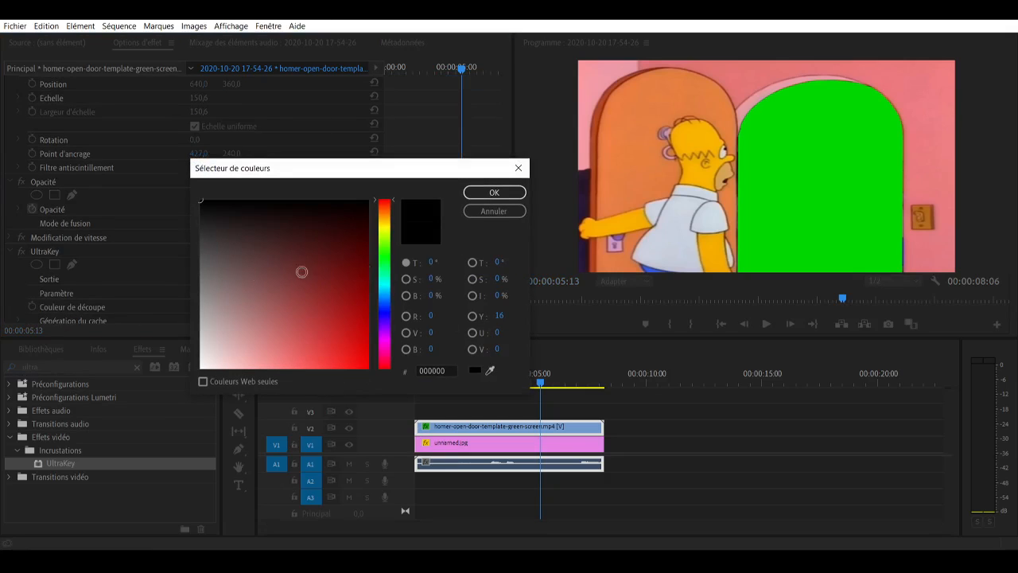
click(384, 246)
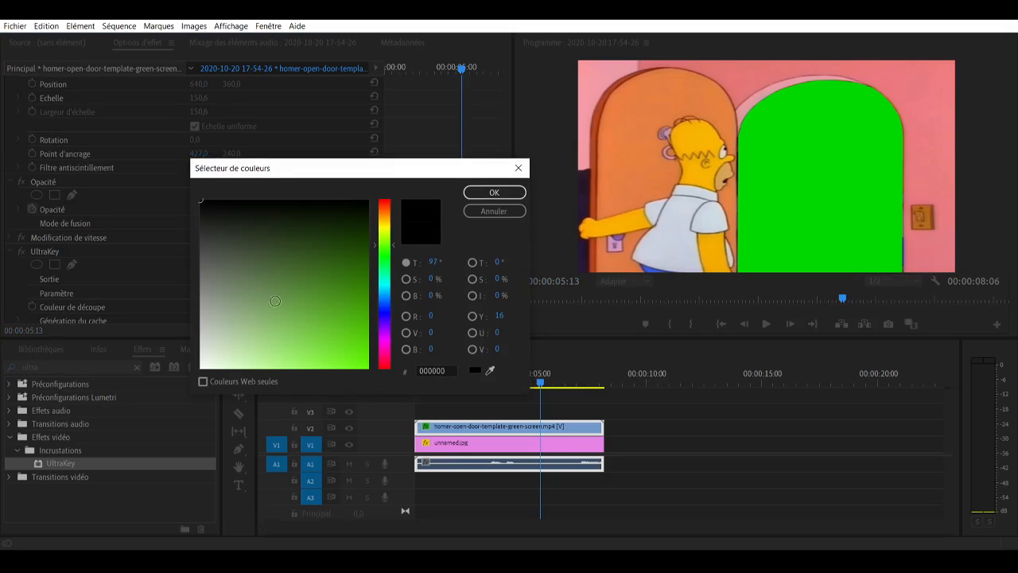
mouse_move(359, 299)
mouse_down()
mouse_move(322, 295)
mouse_move(351, 294)
mouse_move(349, 310)
mouse_up()
click(382, 256)
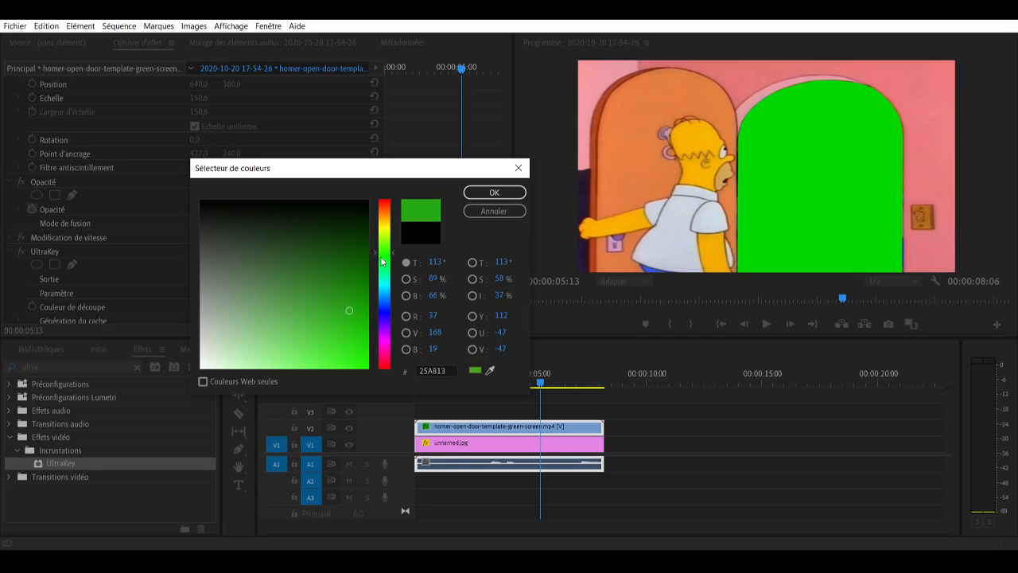
mouse_move(340, 256)
mouse_down()
mouse_move(341, 293)
mouse_move(358, 318)
mouse_up()
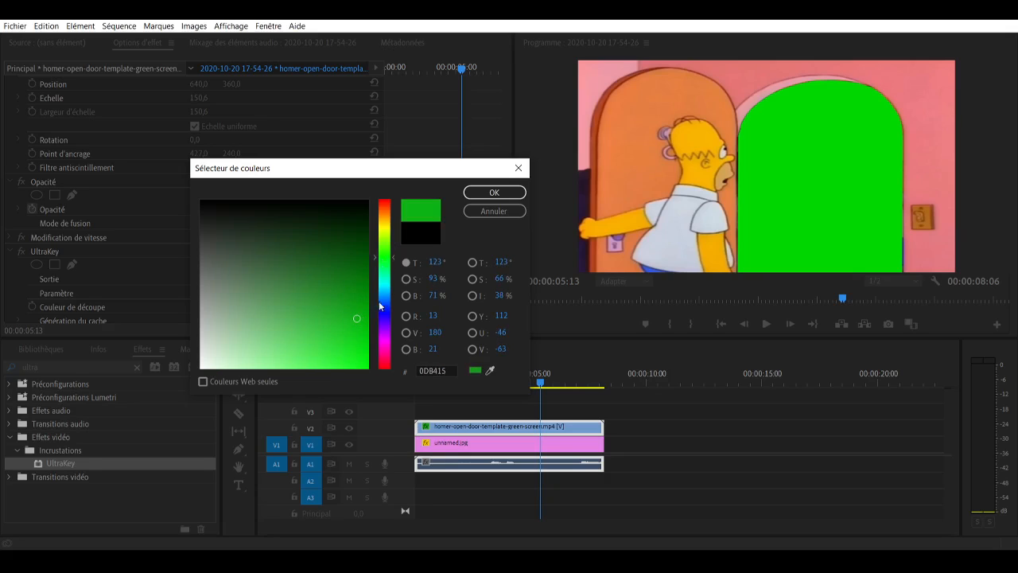
click(493, 192)
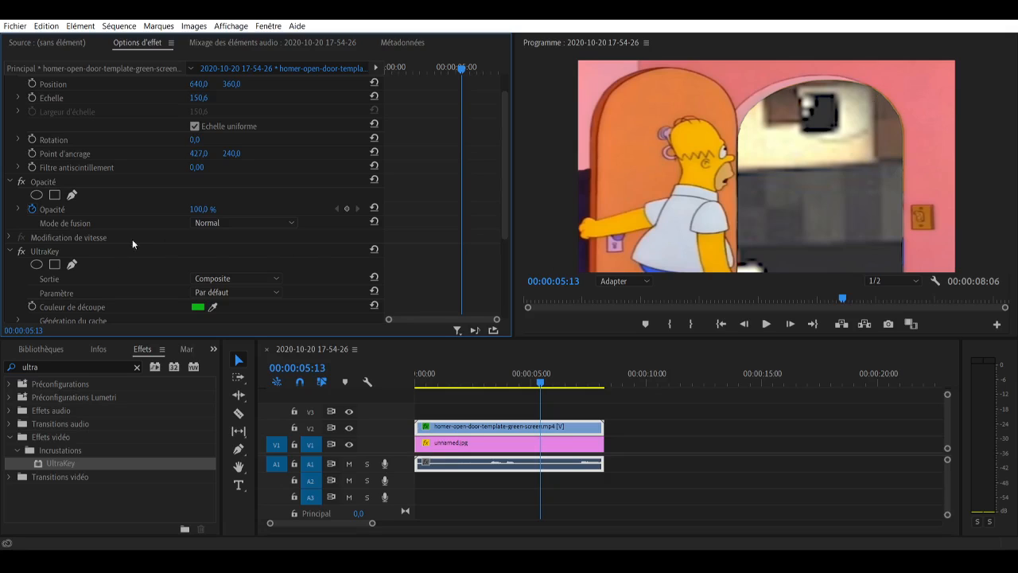
Refine the UltraKey key colour to the brighter green 0FC318.
scroll(104, 270, down, 1)
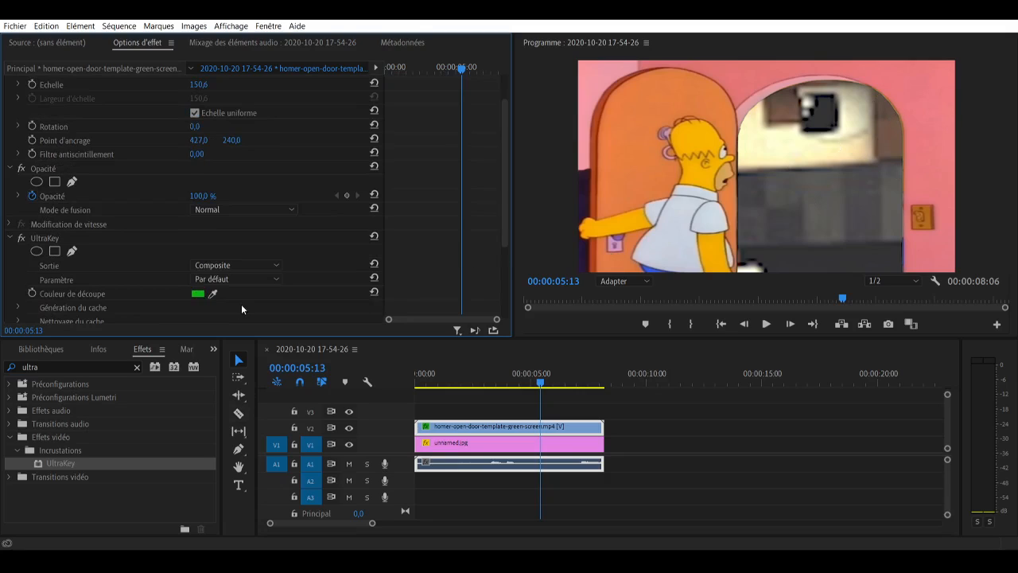
click(197, 294)
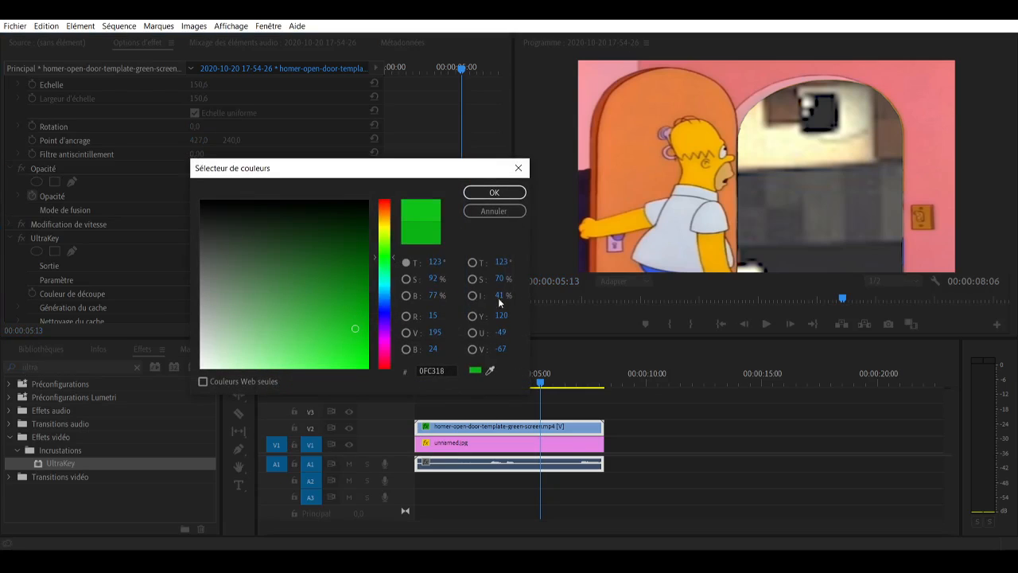
click(490, 192)
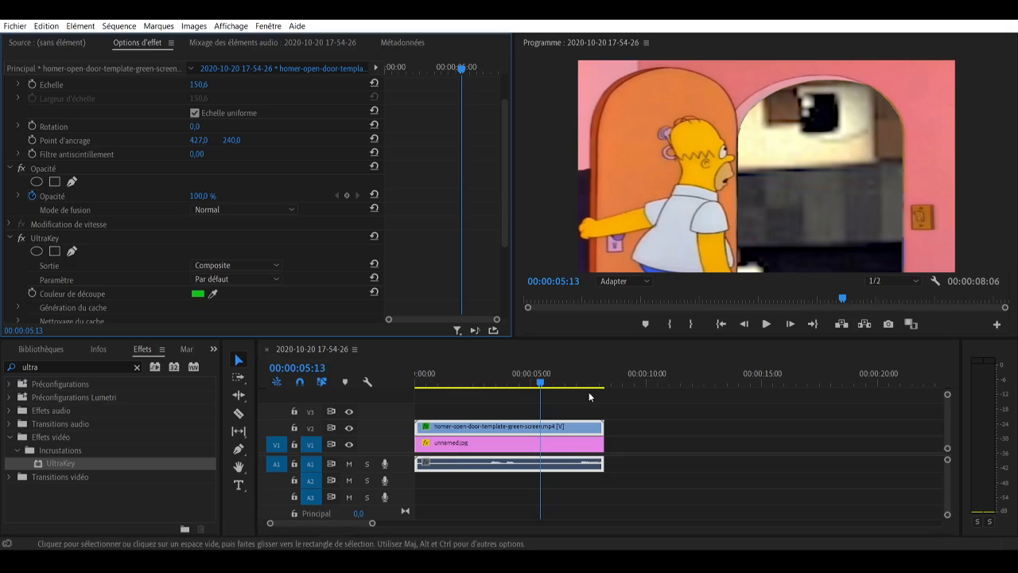
Select all the clips in the sequence and clear them from the timeline.
drag(644, 489, 434, 425)
right_click(430, 426)
click(567, 64)
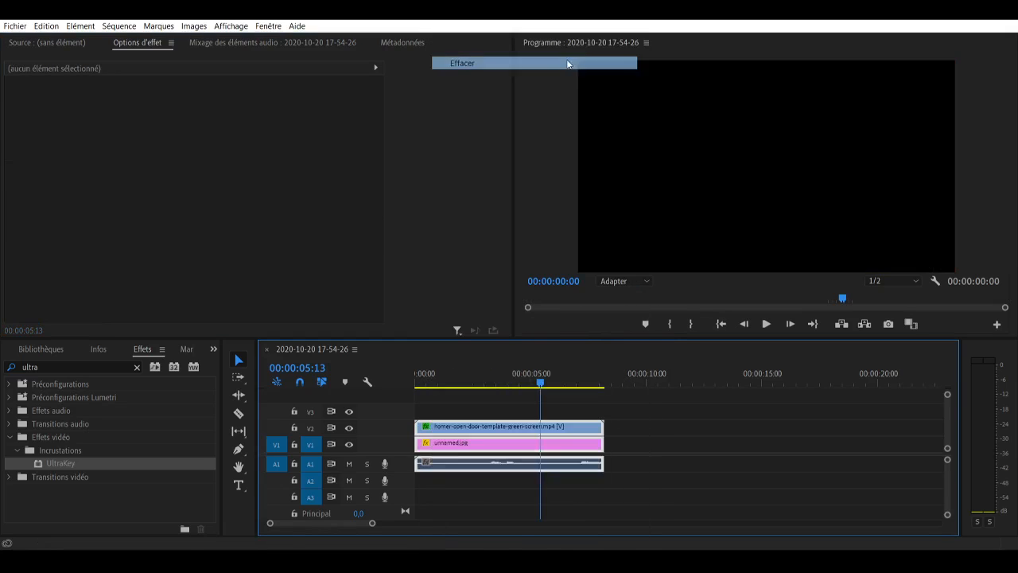
click(566, 64)
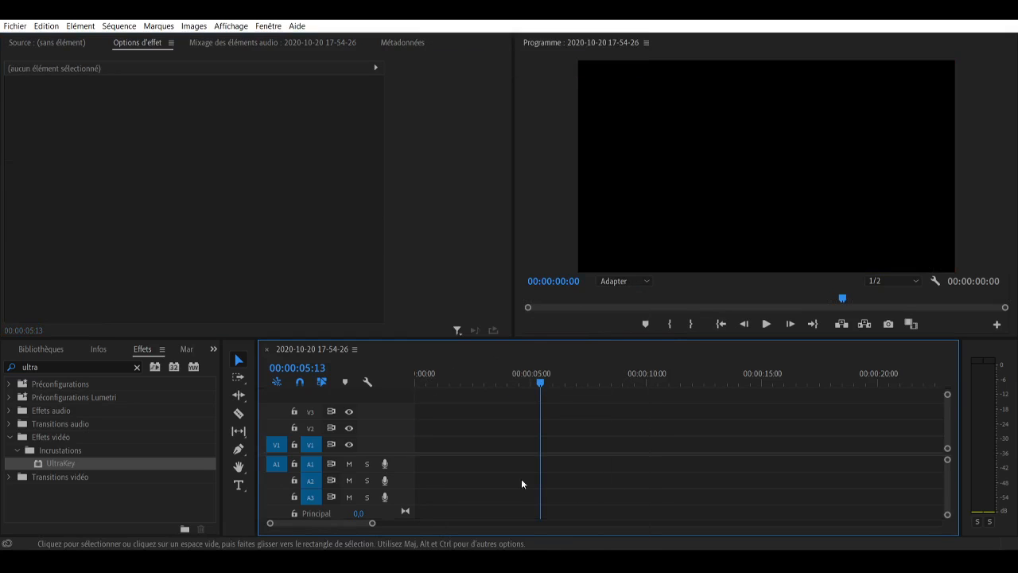
Bring back the project's imported media list in place of the effects list.
click(70, 349)
click(126, 350)
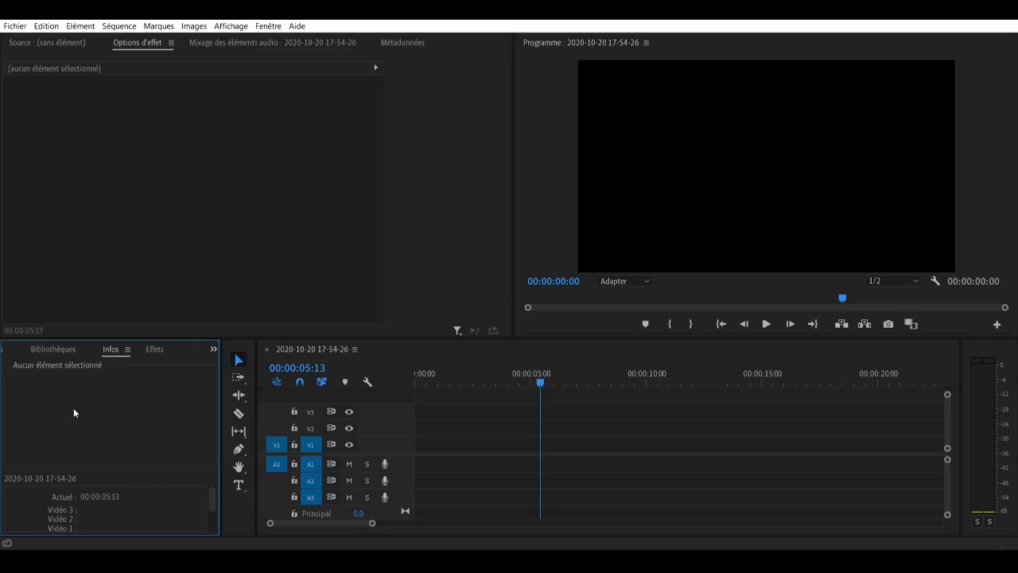
click(2, 352)
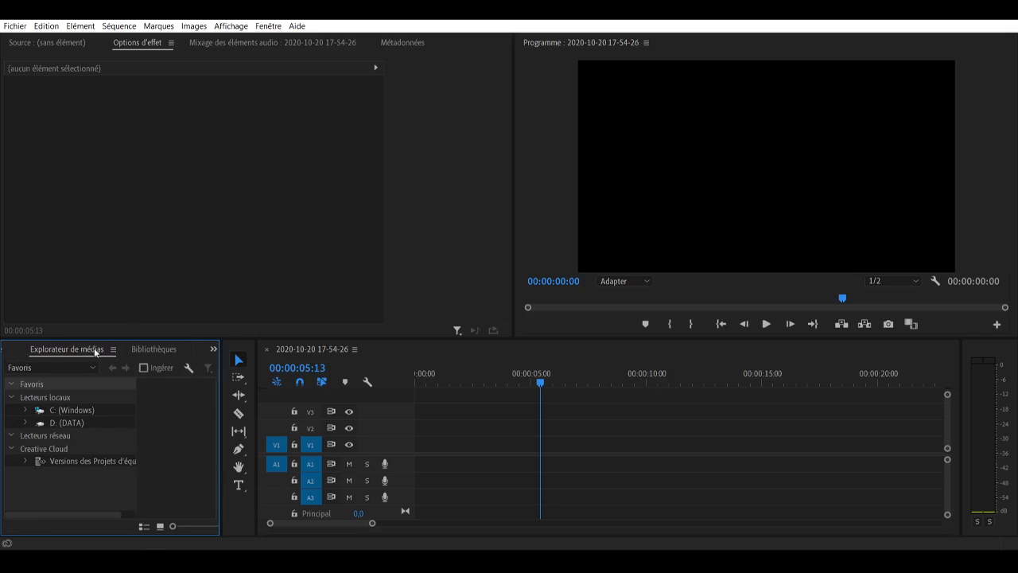
click(168, 351)
click(212, 349)
click(212, 349)
click(212, 349)
click(268, 366)
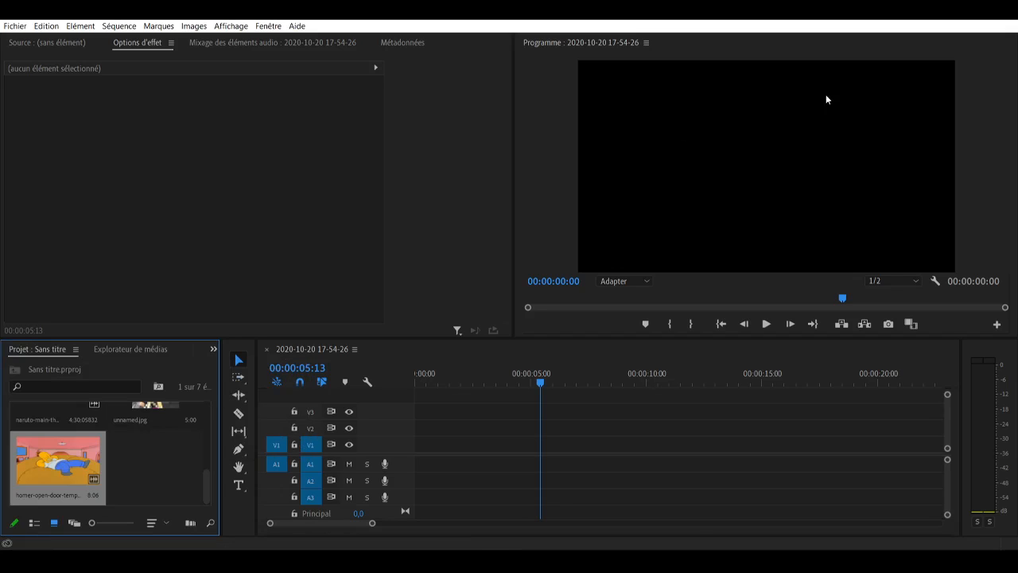
right_click(736, 138)
click(406, 123)
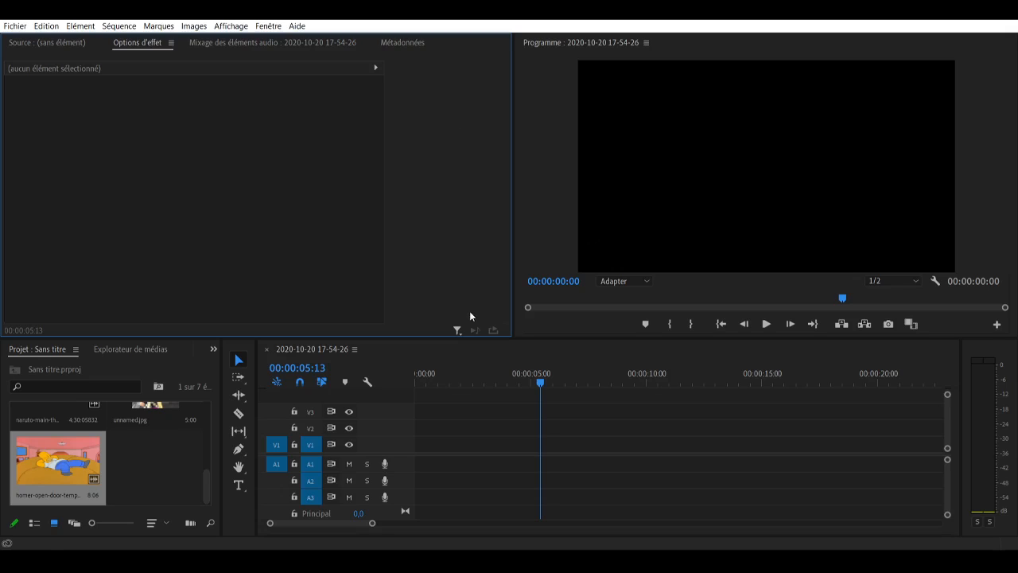
Place unnamed.jpg at the start of track V1 and extend it to about 15 seconds.
scroll(168, 496, up, 4)
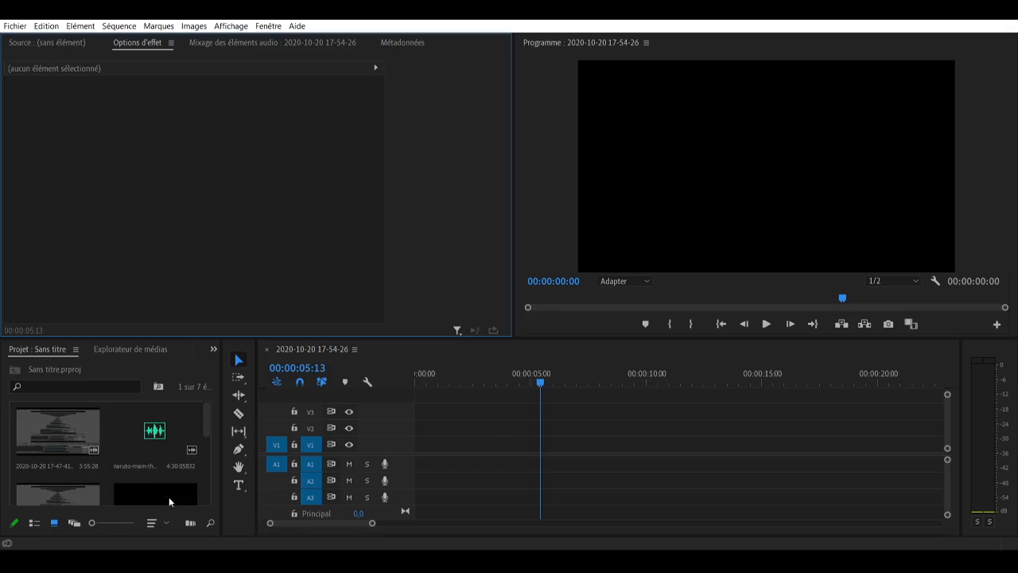
scroll(159, 480, up, 2)
scroll(140, 450, down, 3)
scroll(62, 480, down, 1)
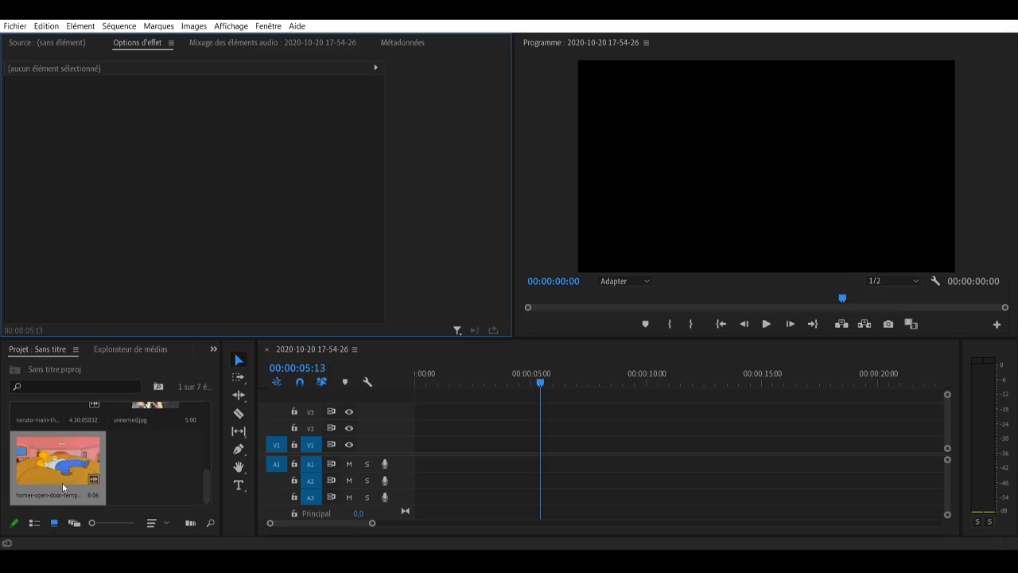
scroll(151, 464, up, 1)
drag(151, 457, 417, 460)
drag(529, 443, 757, 437)
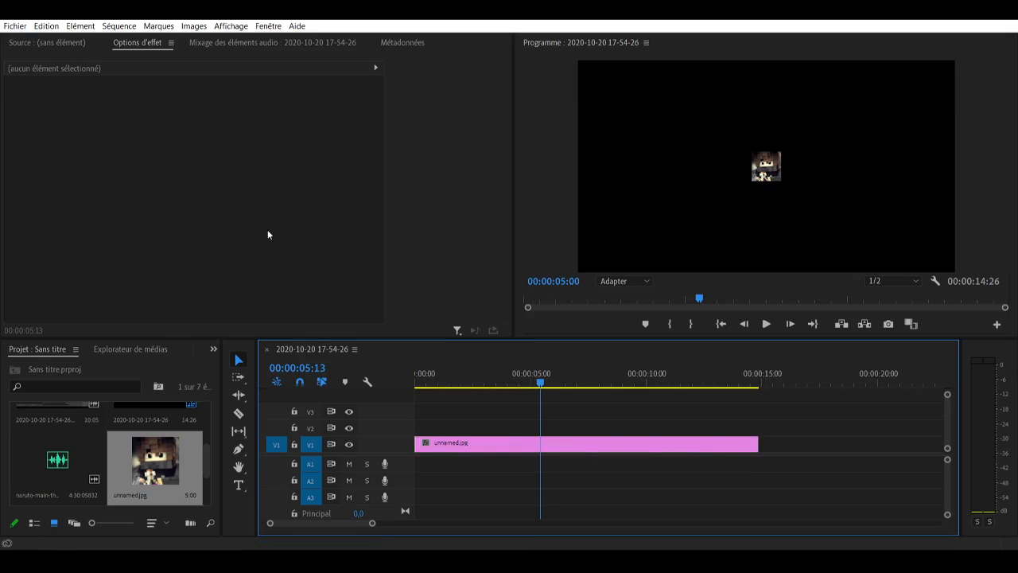
Place the naruto-main-theme audio at the start of track A2 beneath the image.
click(516, 443)
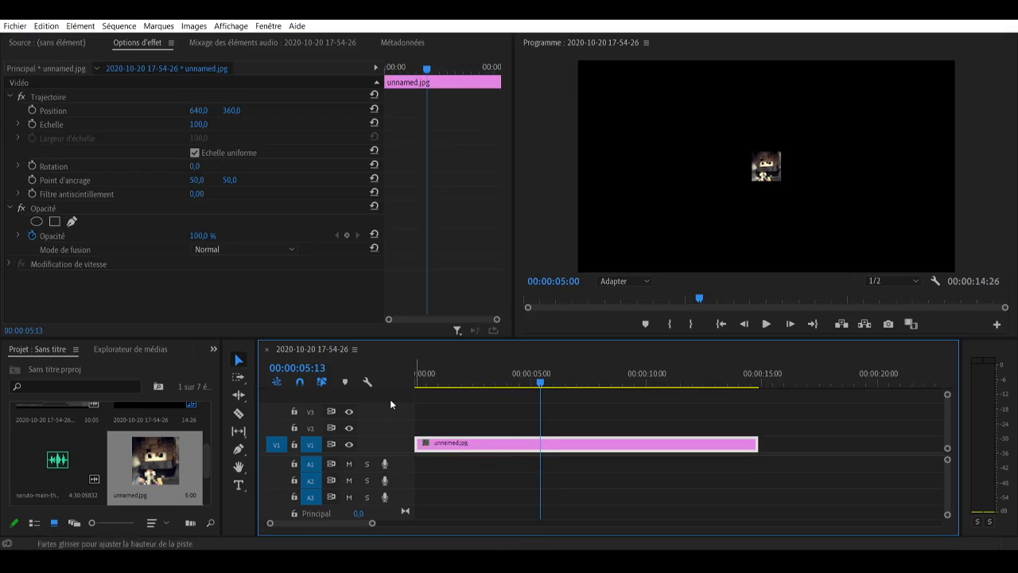
drag(72, 465, 426, 492)
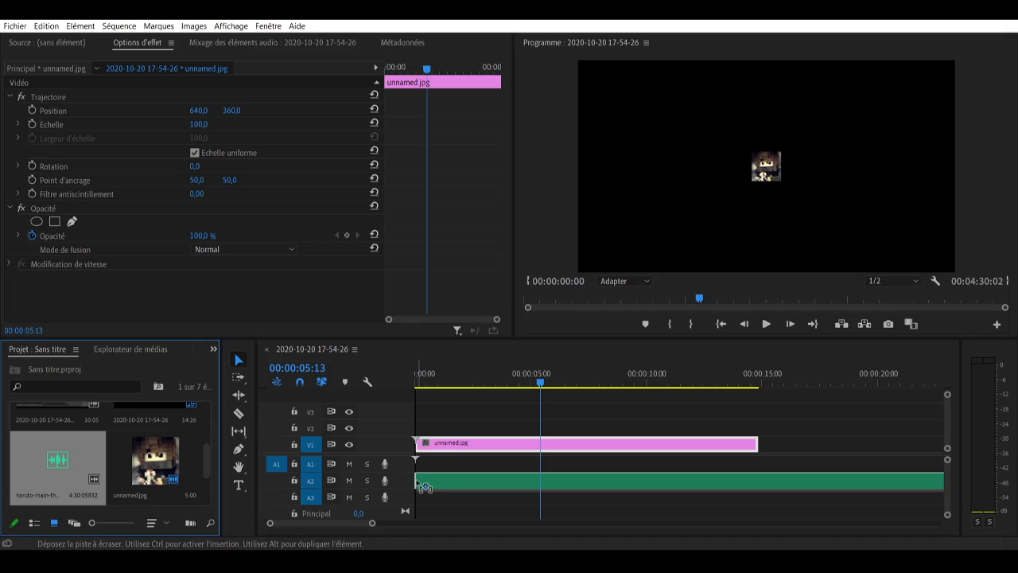
drag(424, 486, 426, 485)
Cut the audio on track A2 into several pieces with the Razor tool across roughly the first 22 seconds.
click(238, 413)
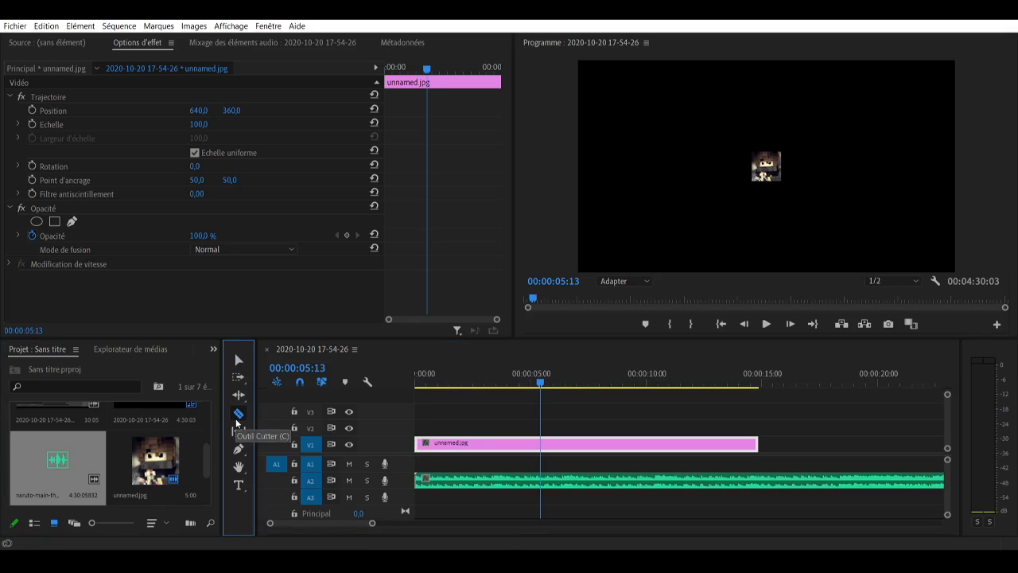
click(449, 481)
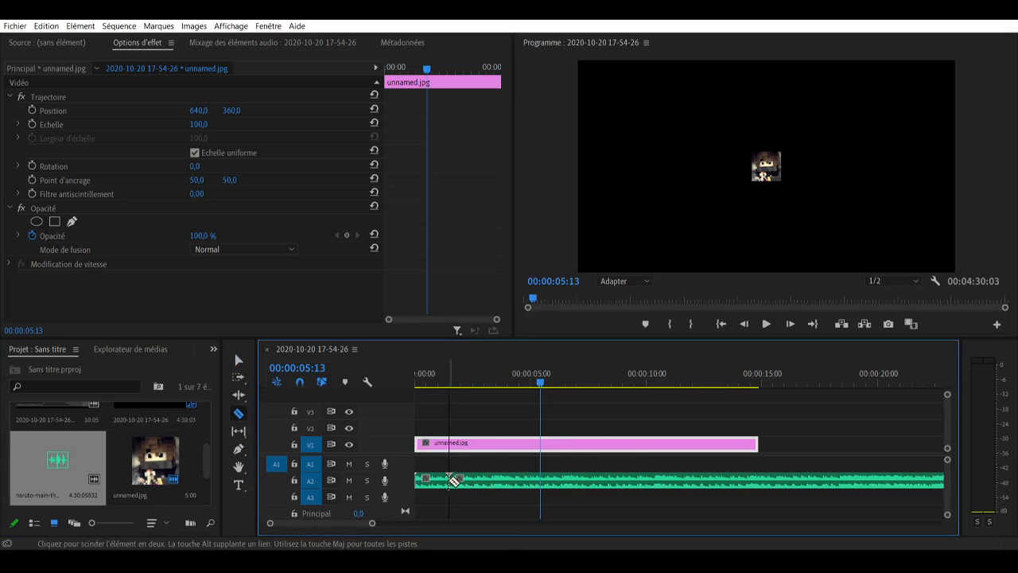
click(517, 481)
click(639, 480)
click(709, 482)
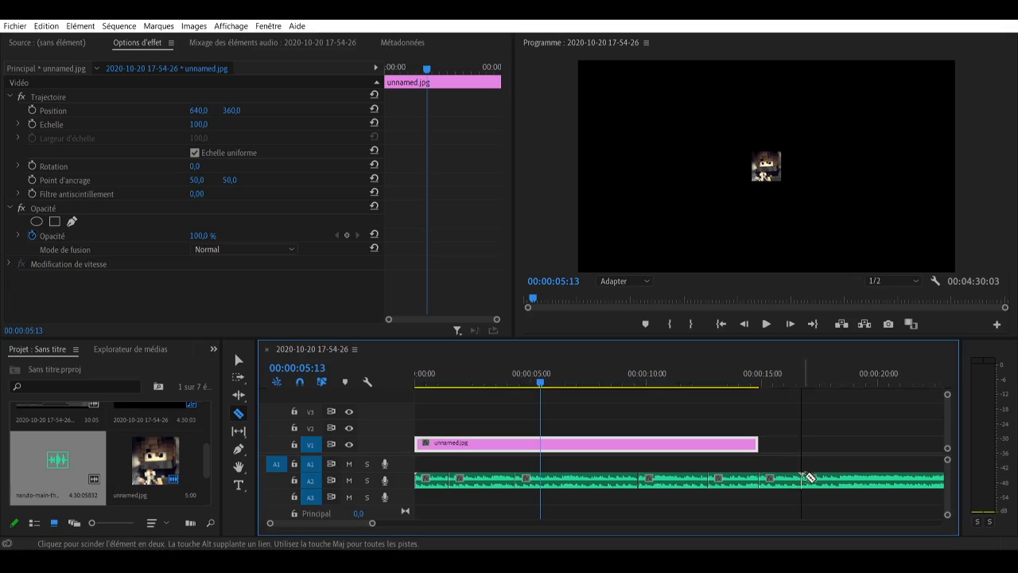
click(921, 480)
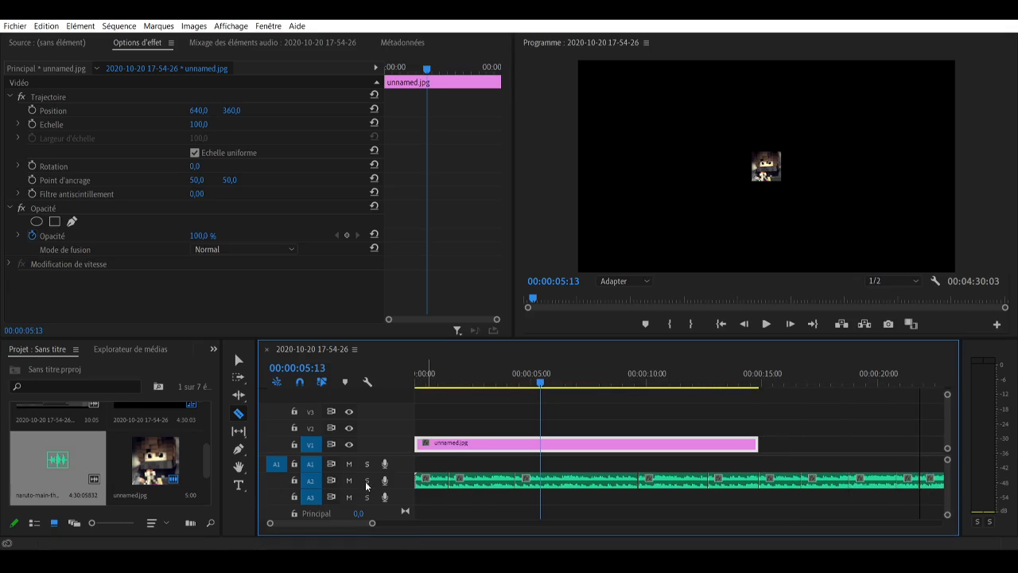
Ripple-delete the audio remainder after the last cut and extend unnamed.jpg to the end of the remaining audio.
click(238, 360)
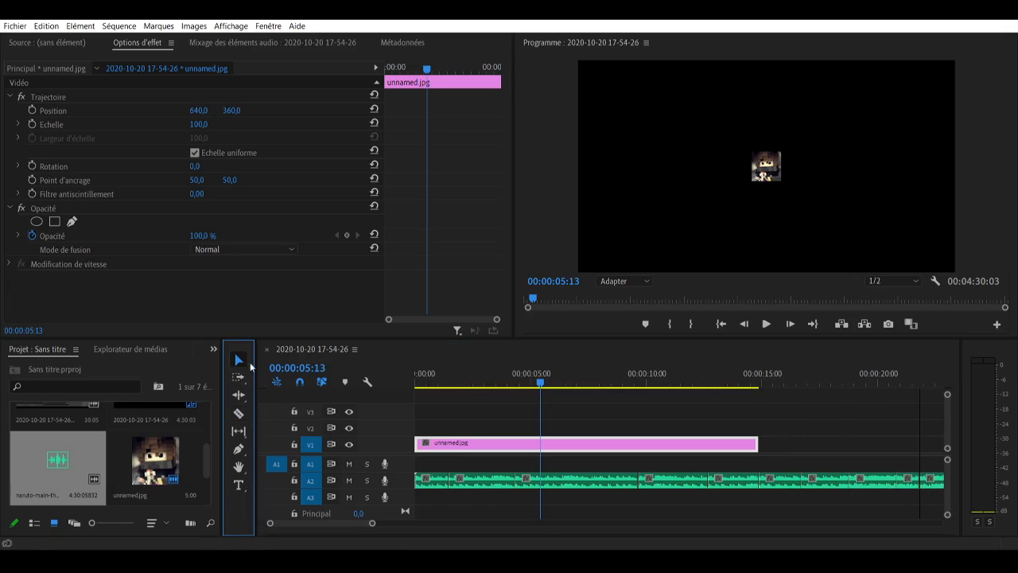
right_click(930, 481)
double_click(935, 481)
right_click(935, 481)
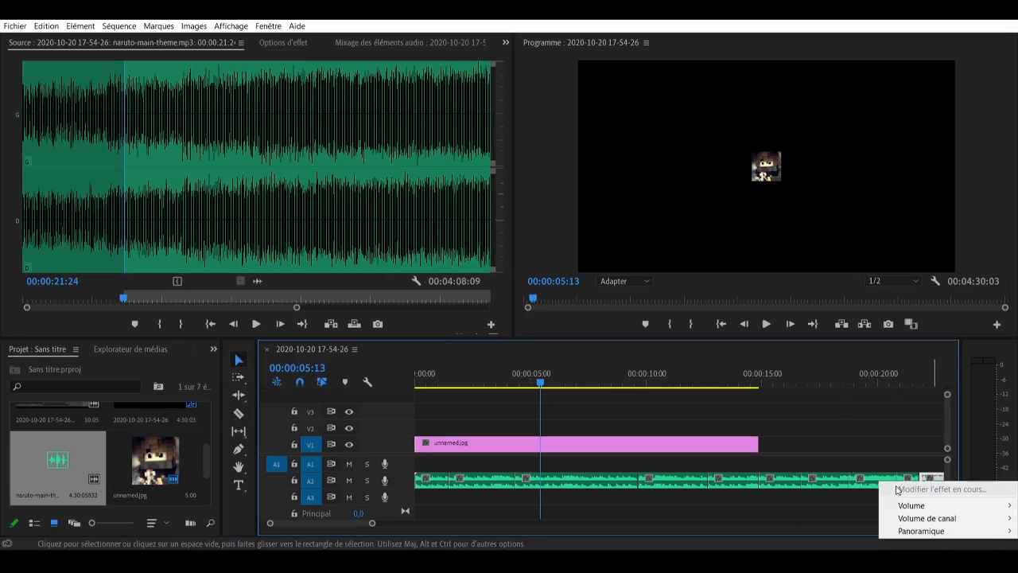
right_click(917, 477)
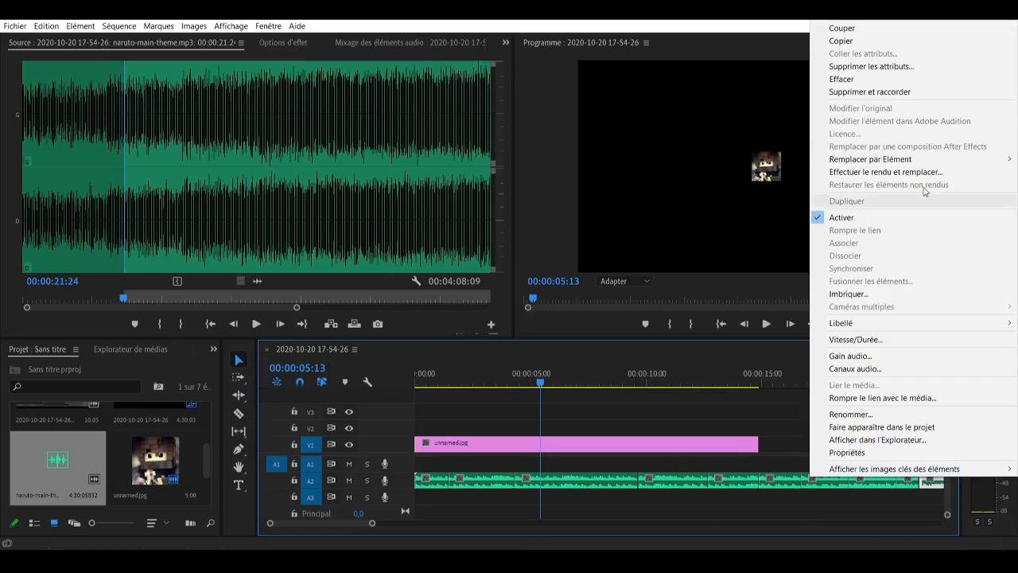
click(890, 92)
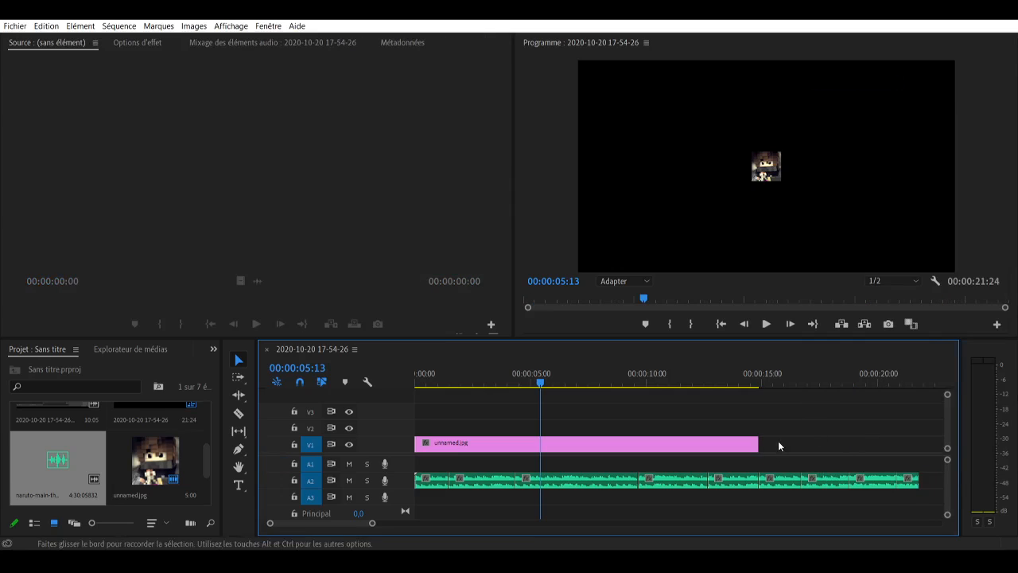
drag(762, 439, 919, 440)
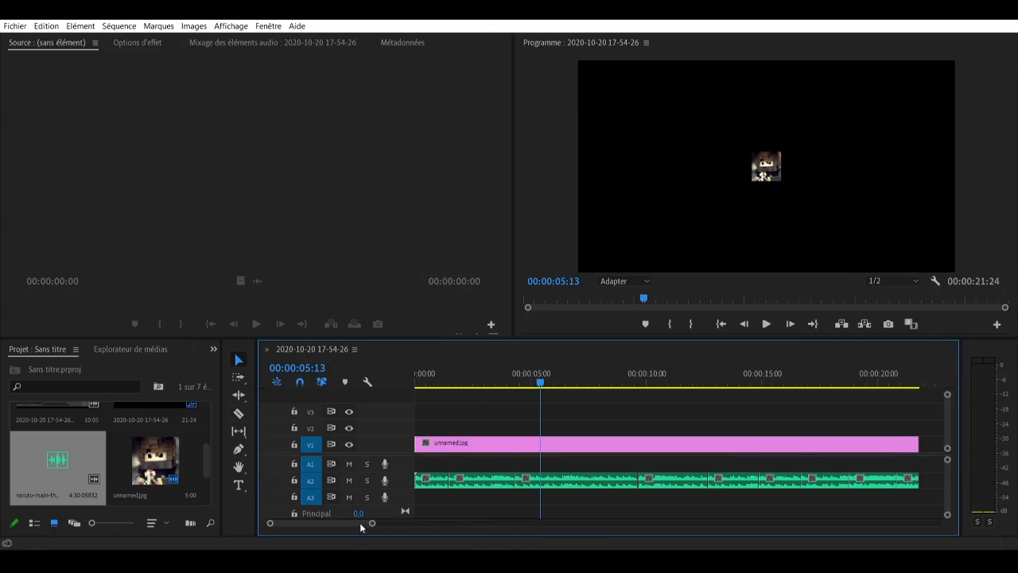
Move the first and third audio pieces to track A3 and the second to A1, and shift the last piece about 1 second later.
mouse_move(425, 481)
mouse_down()
mouse_move(428, 422)
mouse_move(428, 500)
mouse_up()
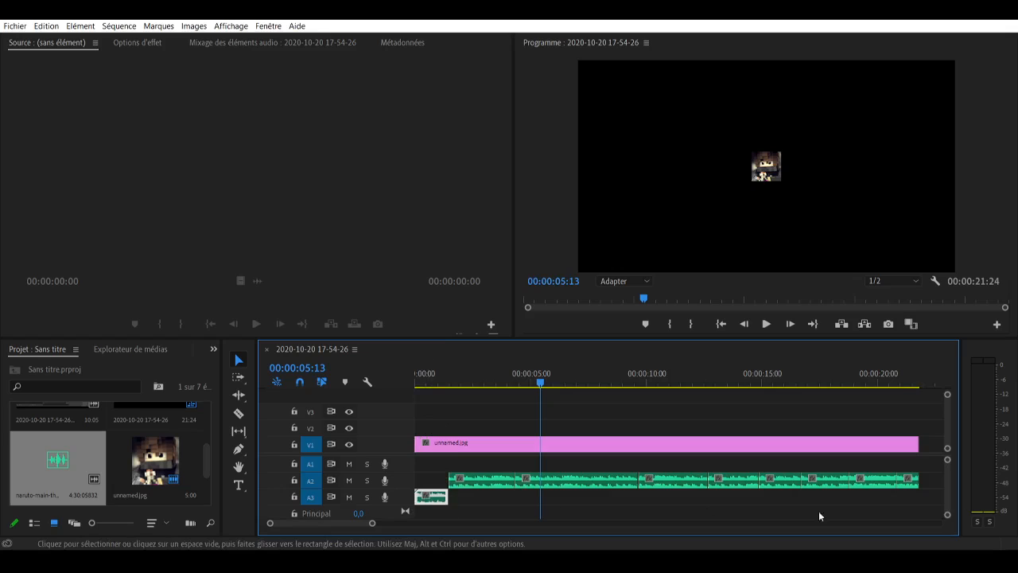
click(904, 480)
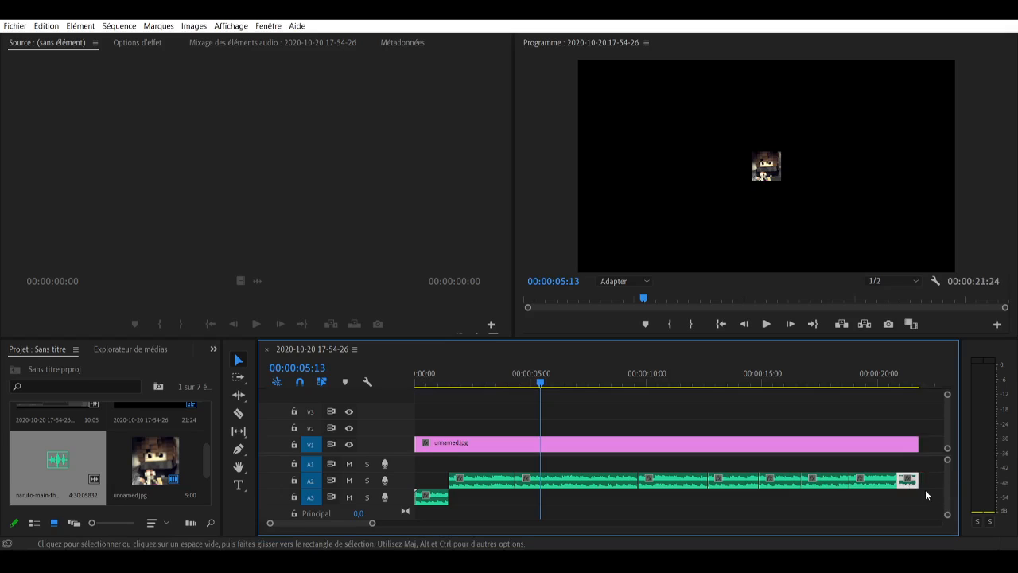
drag(357, 521, 360, 528)
drag(907, 487, 928, 487)
mouse_move(578, 488)
mouse_down()
mouse_move(580, 512)
mouse_move(577, 488)
mouse_move(578, 501)
mouse_up()
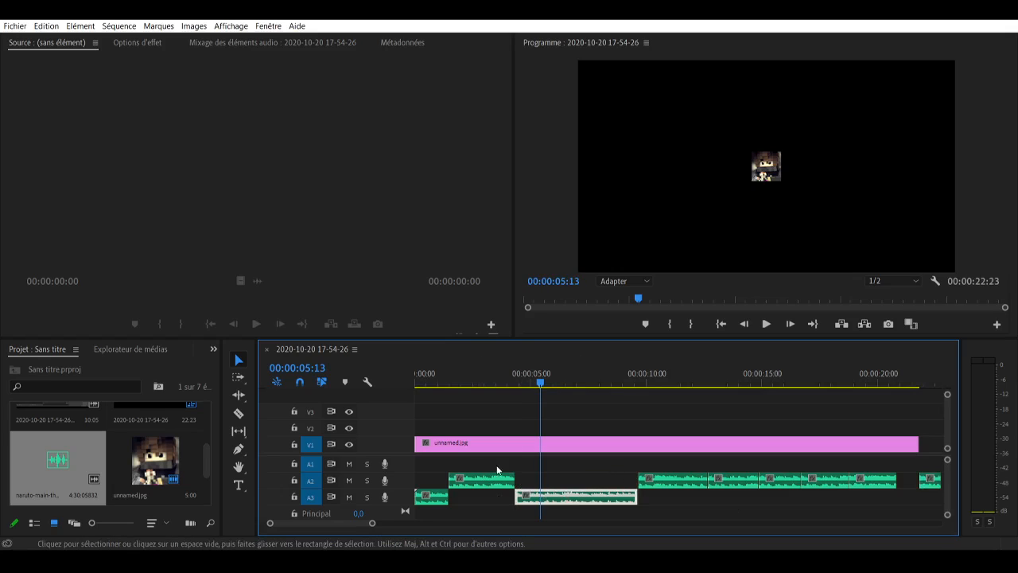
drag(487, 483, 486, 470)
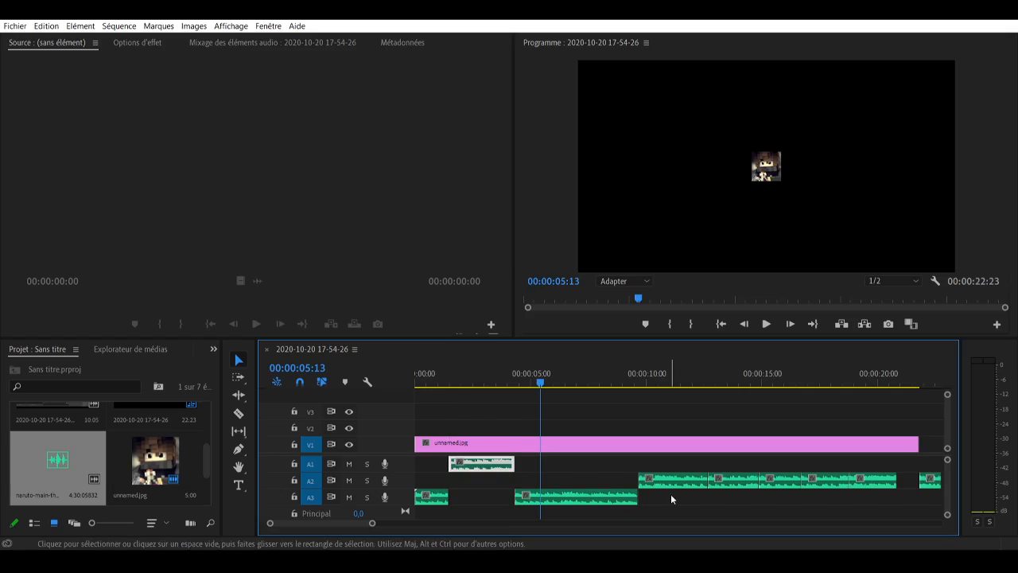
Spread the last three audio pieces apart, placing them on A1 at about 17.5 s, A3 at about 20 s and A1 at about 23 s.
drag(888, 481, 899, 486)
click(833, 482)
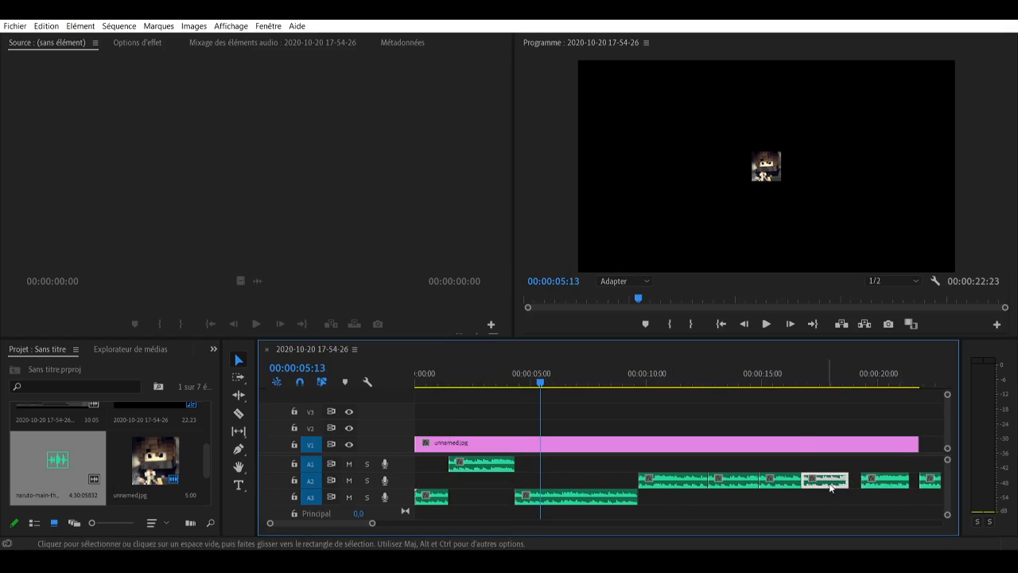
drag(363, 526, 372, 520)
drag(546, 484, 579, 466)
drag(515, 483, 521, 501)
mouse_move(444, 476)
mouse_down()
mouse_move(497, 464)
mouse_move(461, 469)
mouse_up()
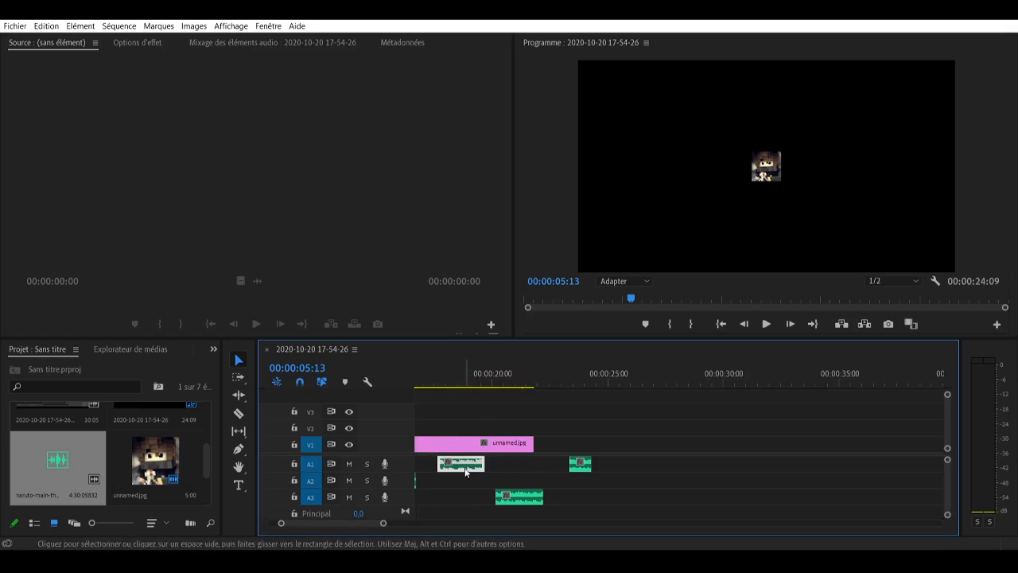
drag(379, 522, 354, 522)
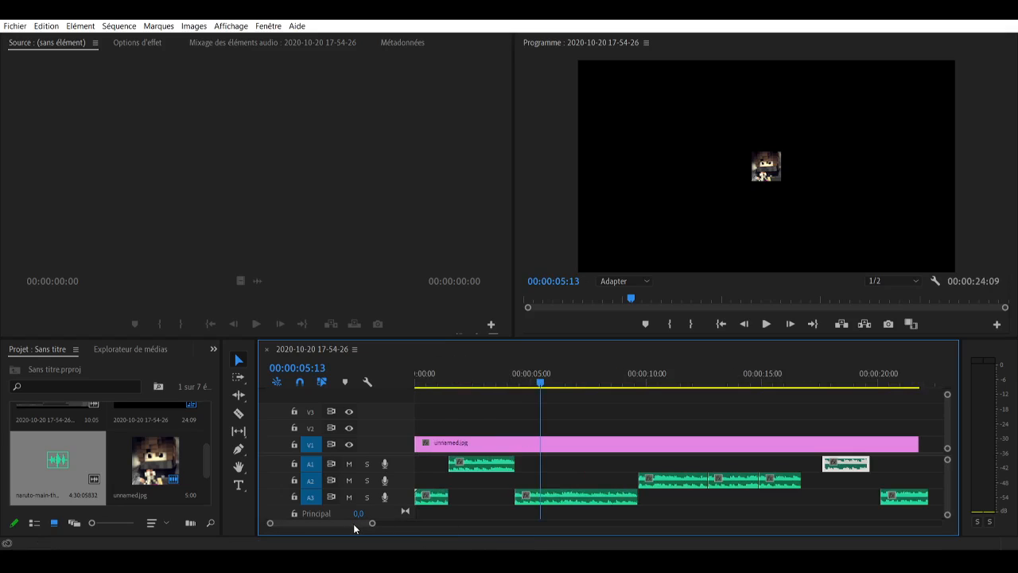
Move the audio piece starting near 12.7 s up to A1 and the following piece to A3 at about 16.4 s.
drag(730, 484, 808, 506)
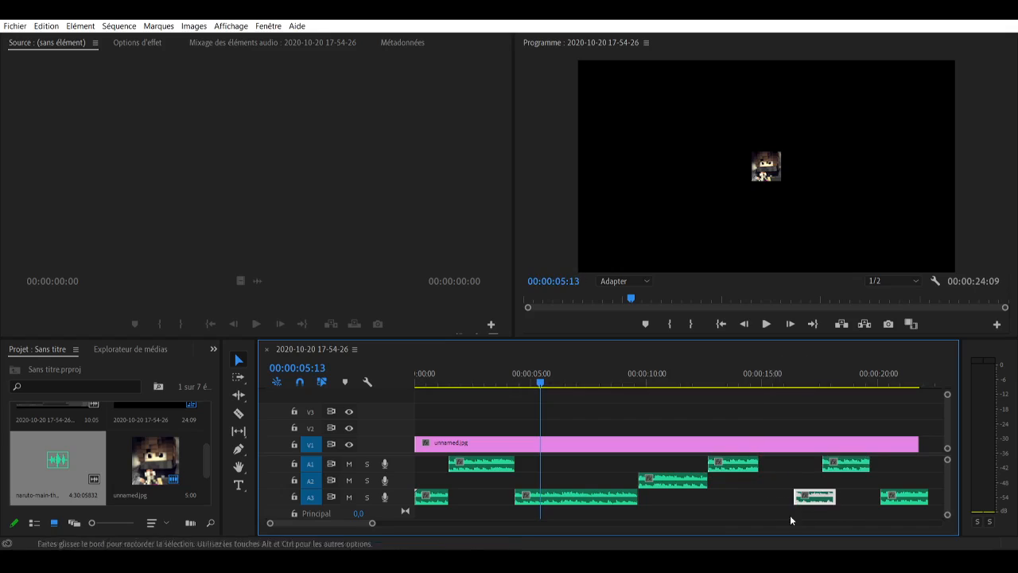
click(693, 483)
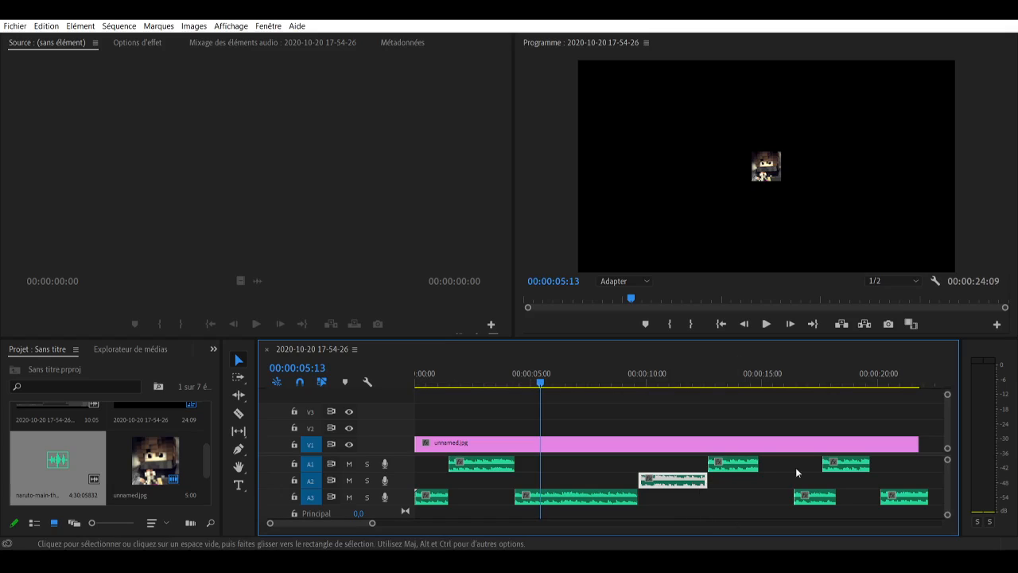
click(509, 466)
Play the sequence from the start to about 21 seconds to check the rearranged audio, lowering the system volume.
click(416, 384)
key(space)
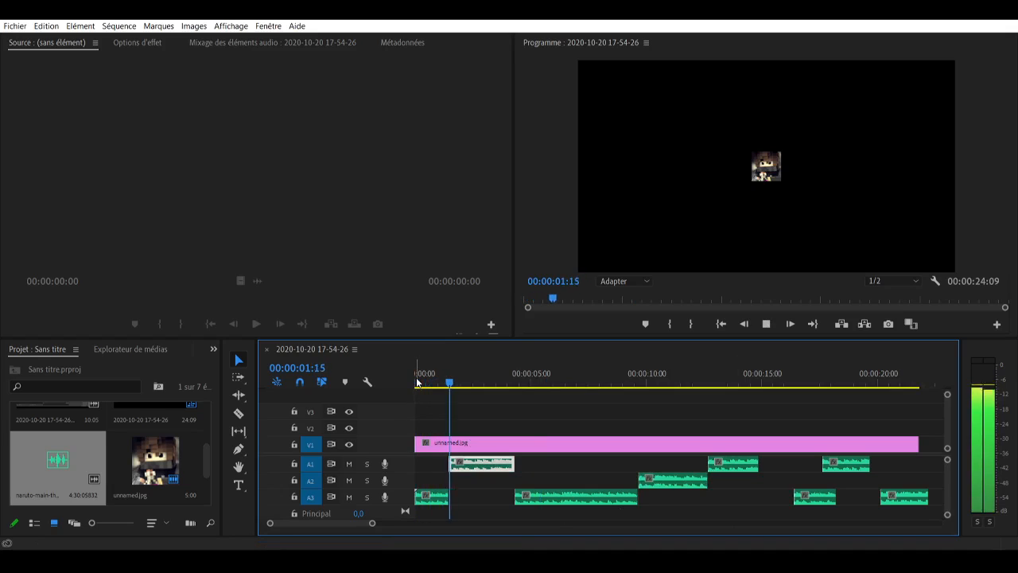
key(XF86AudioLowerVolume)
key(XF86AudioLowerVolume)
key(XF86AudioLowerVolume)
key(XF86AudioLowerVolume)
key(XF86AudioLowerVolume)
key(XF86AudioLowerVolume)
key(XF86AudioLowerVolume)
key(XF86AudioLowerVolume)
key(XF86AudioLowerVolume)
key(XF86AudioLowerVolume)
key(XF86AudioLowerVolume)
key(XF86AudioLowerVolume)
key(XF86AudioLowerVolume)
key(XF86AudioLowerVolume)
key(XF86AudioLowerVolume)
key(XF86AudioLowerVolume)
key(XF86AudioLowerVolume)
key(XF86AudioLowerVolume)
key(XF86AudioLowerVolume)
key(XF86AudioLowerVolume)
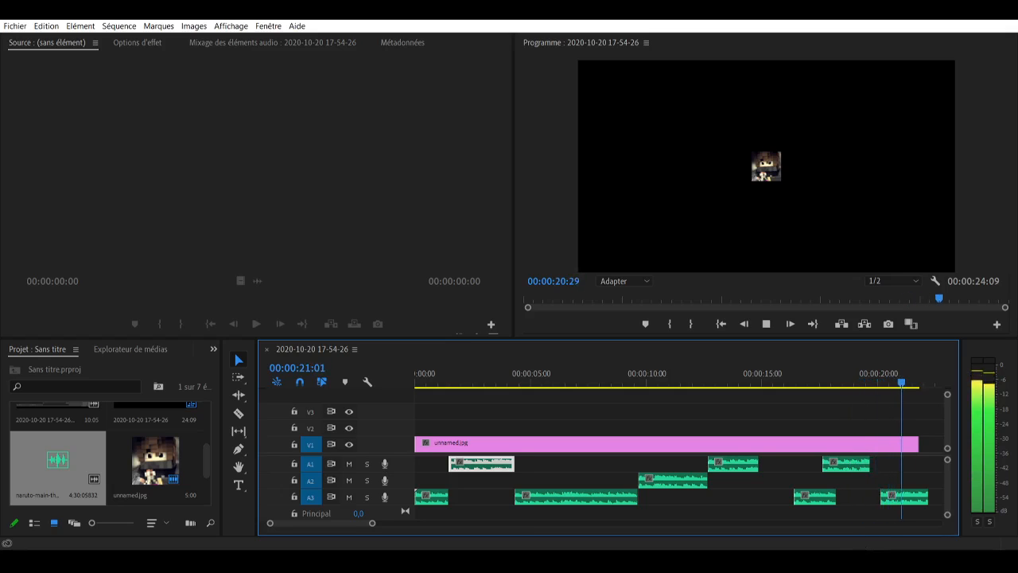
key(space)
Enlarge unnamed.jpg in the program preview until it fills the frame height, and position it near the centre.
click(767, 171)
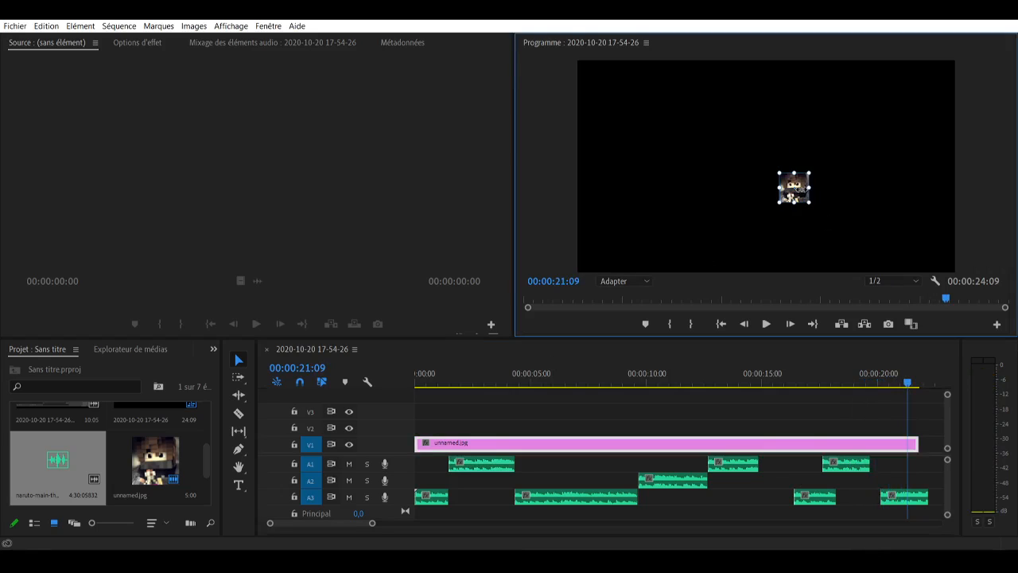
drag(782, 181, 947, 301)
drag(857, 220, 789, 164)
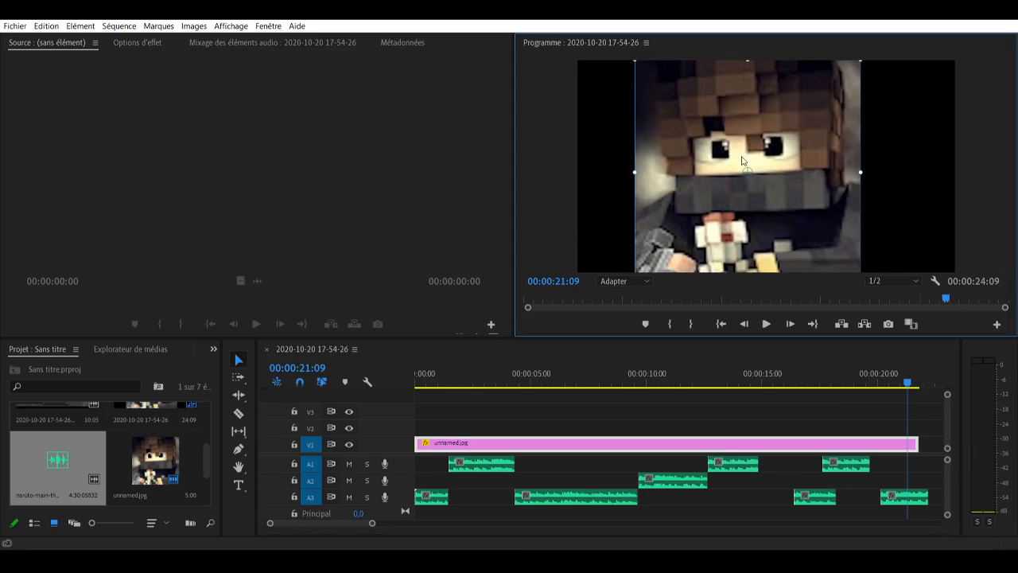